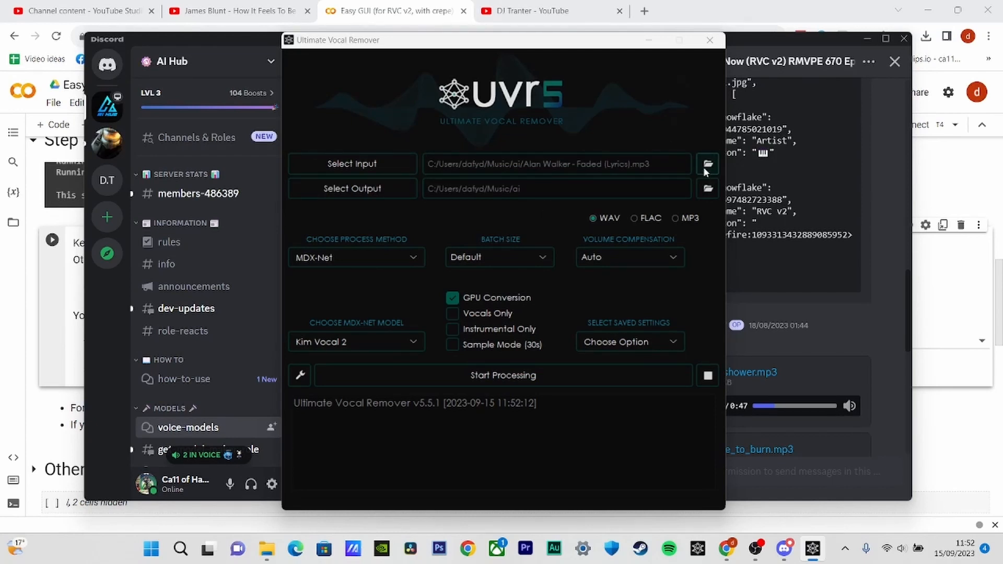
# Set the James Blunt "How It Feels To Be Alive" track as the input and the Music/ai folder as the output
pyautogui.click(361, 170)
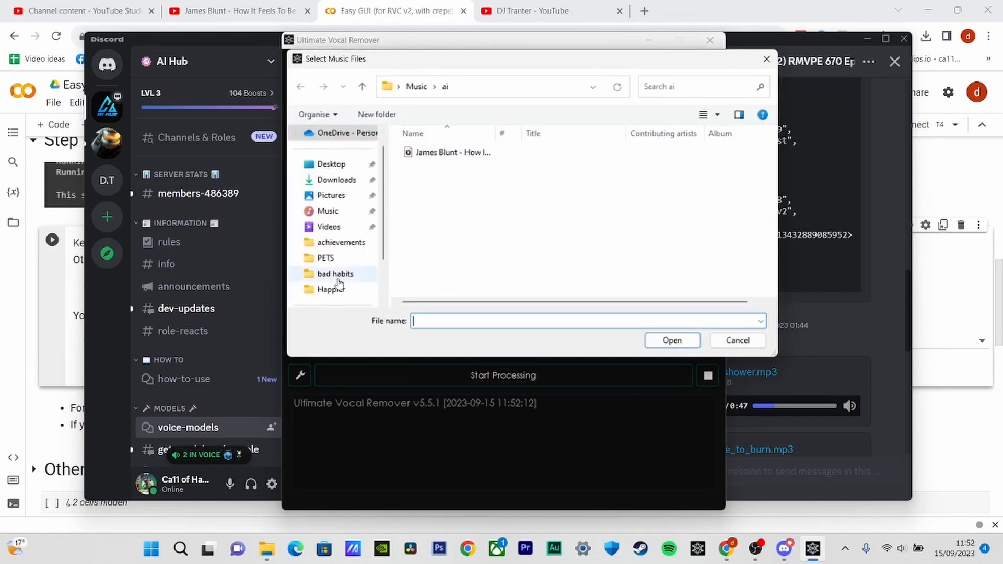
pyautogui.click(543, 158)
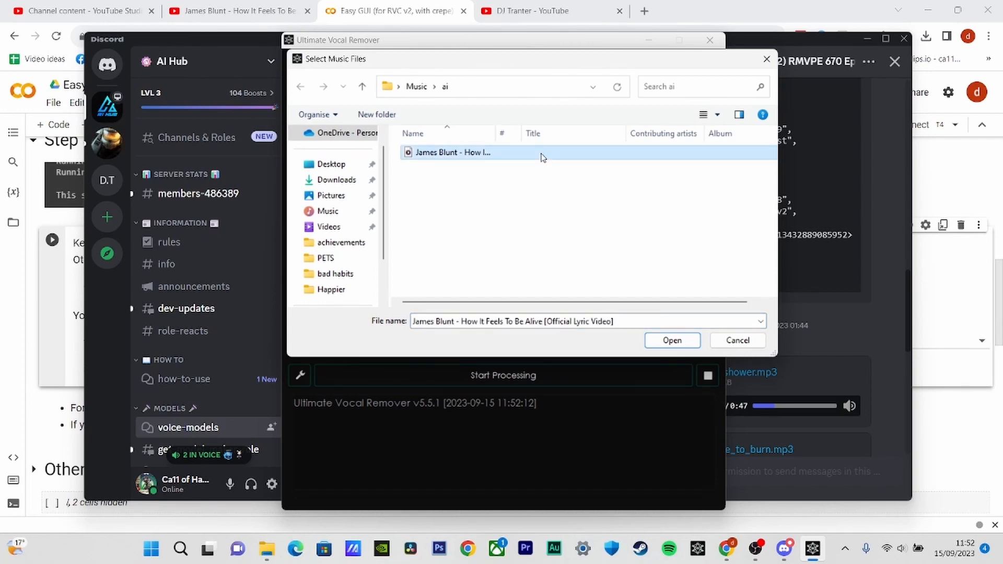
pyautogui.click(654, 337)
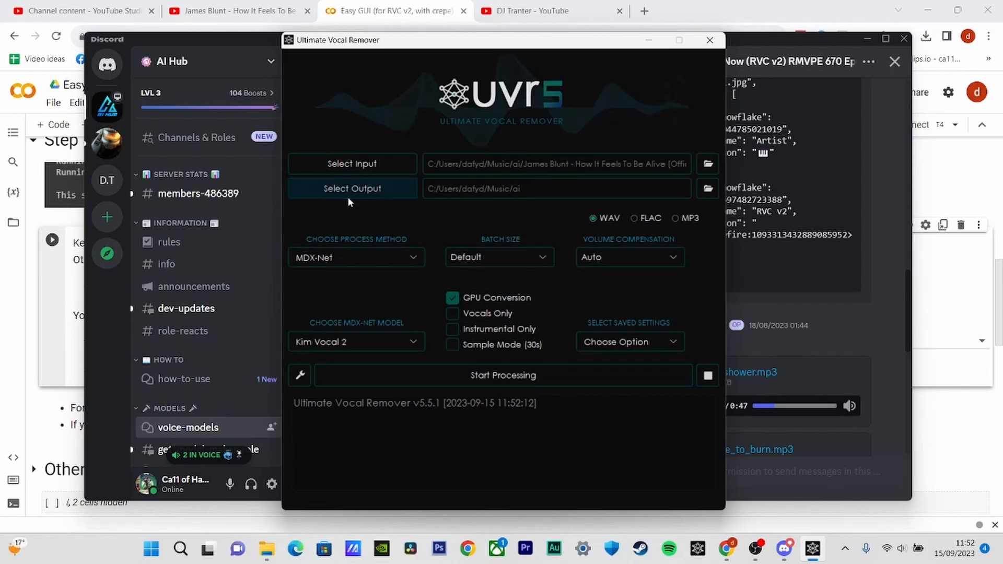
pyautogui.click(347, 192)
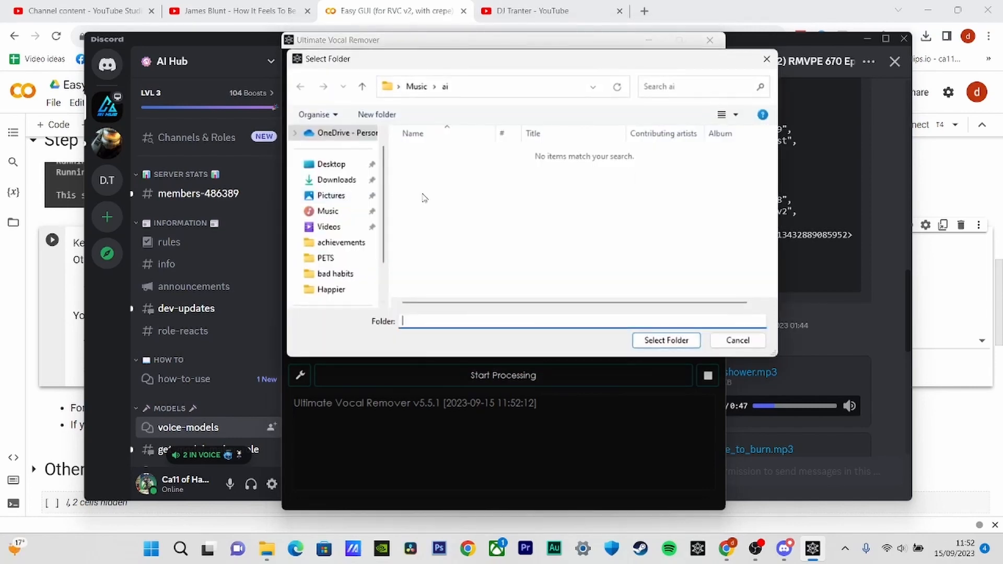
pyautogui.click(678, 345)
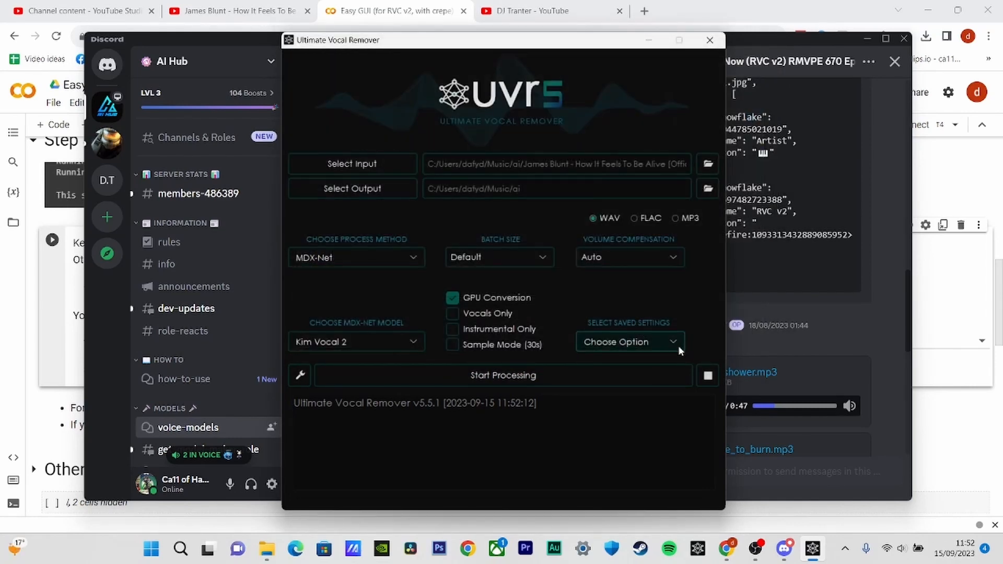
# Reselect the same James Blunt track as the input and the same ai folder as the output
pyautogui.click(364, 163)
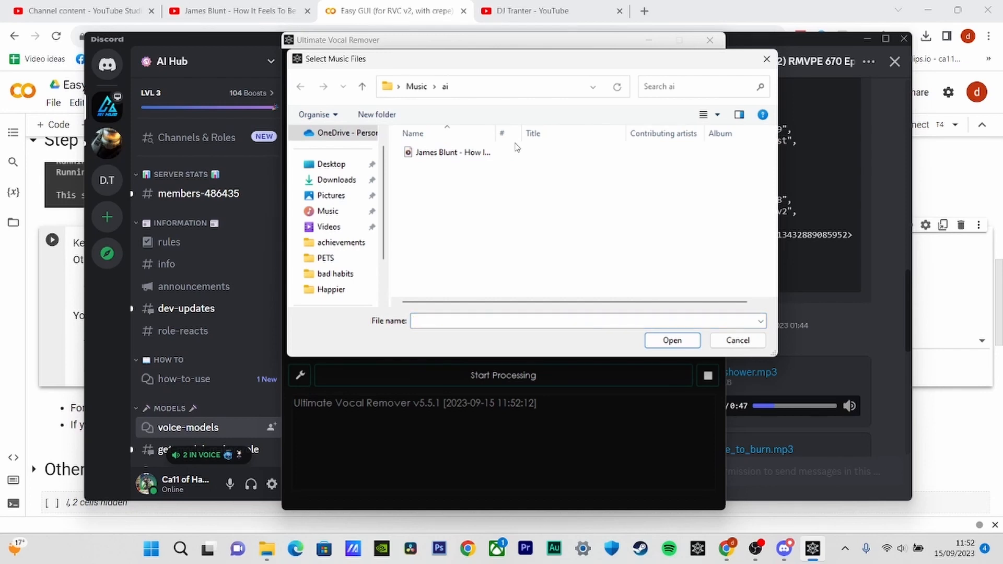
pyautogui.click(477, 152)
pyautogui.click(672, 340)
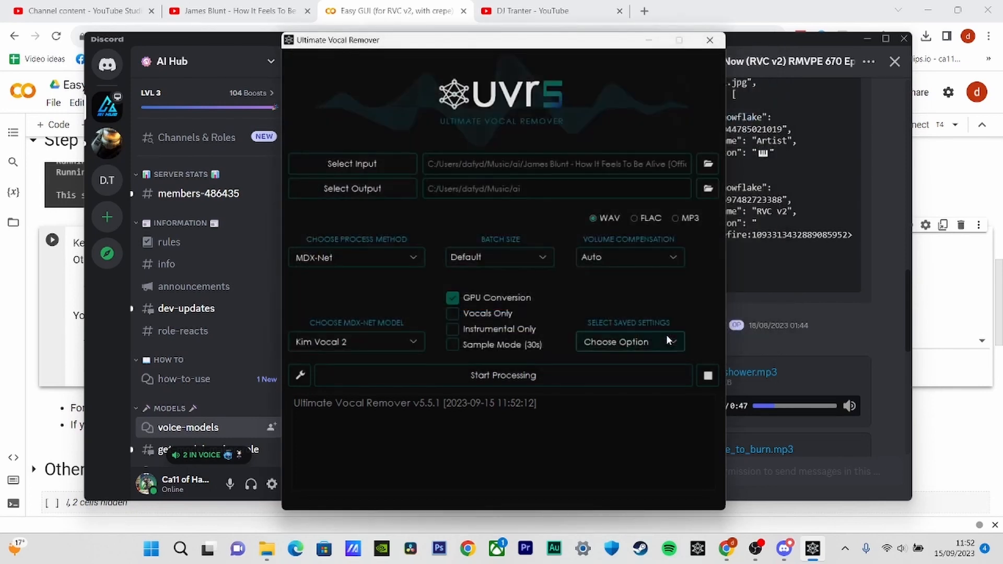
pyautogui.click(358, 188)
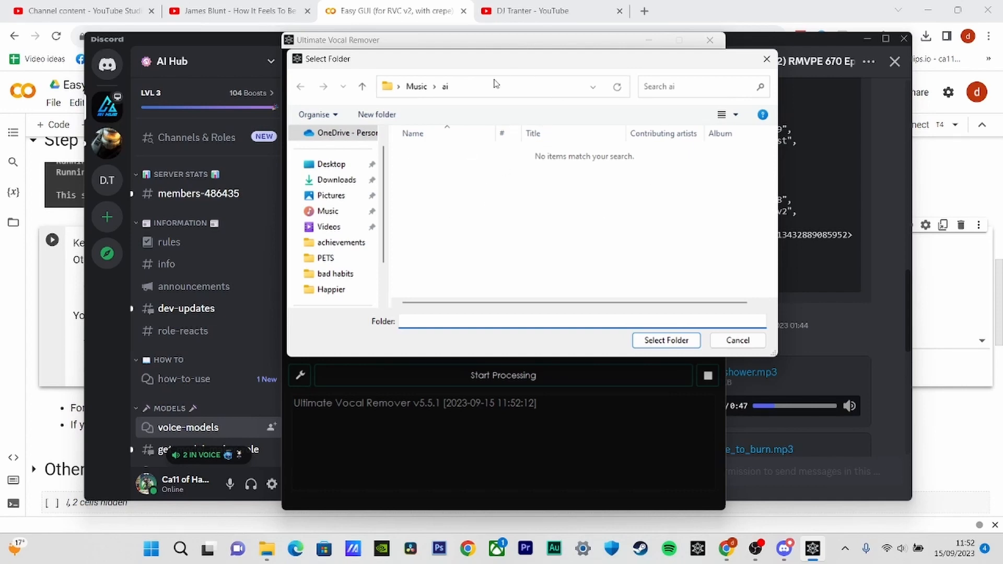
pyautogui.click(653, 342)
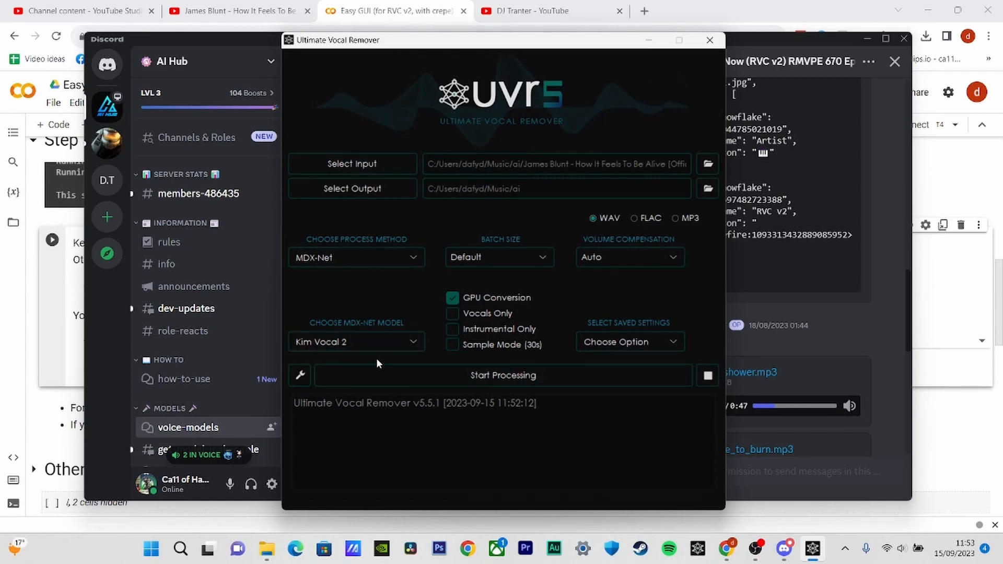
# Examine the downloadable MDX-Net models in the settings' Download Center, then close the settings
pyautogui.click(296, 381)
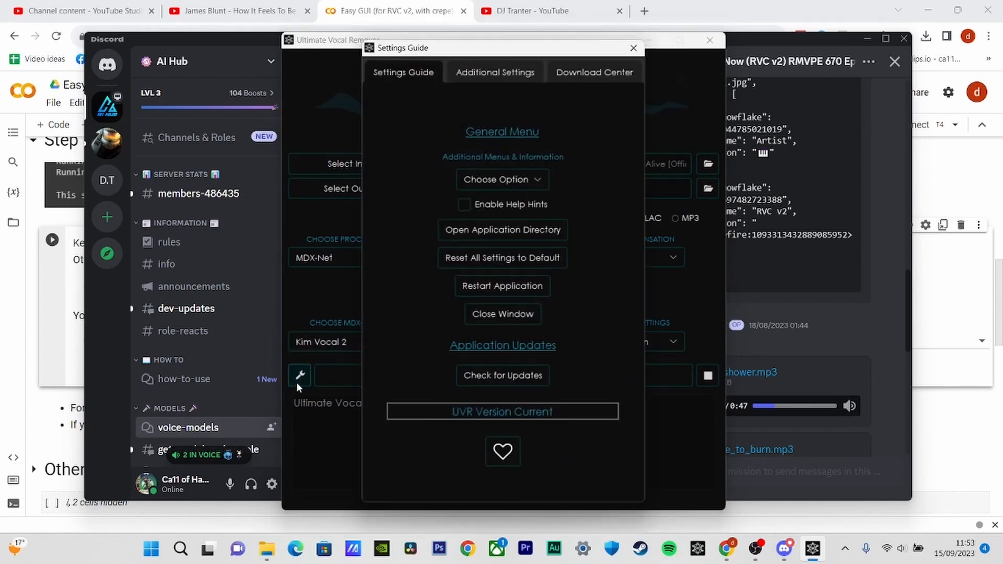
pyautogui.click(595, 74)
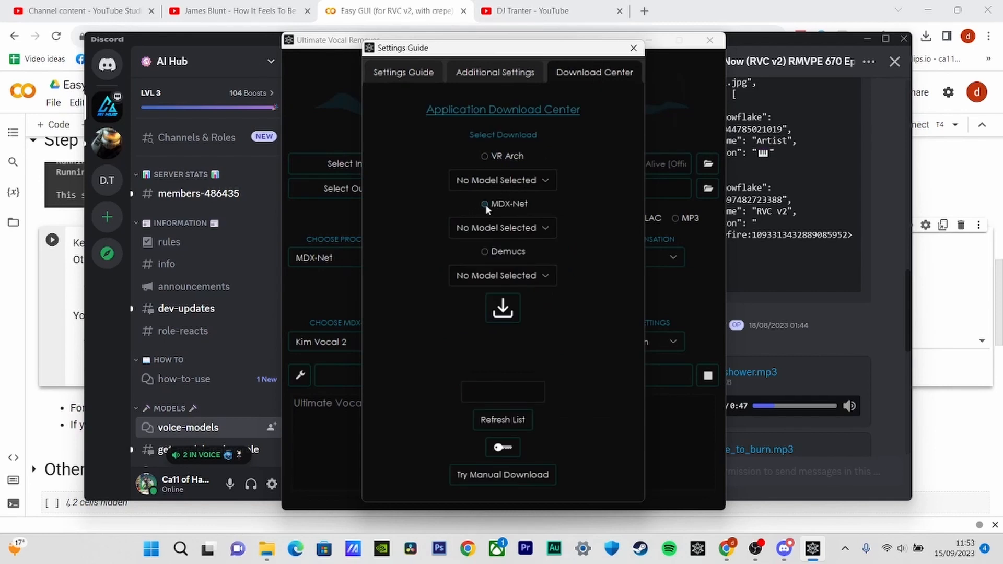
pyautogui.click(510, 228)
pyautogui.click(504, 233)
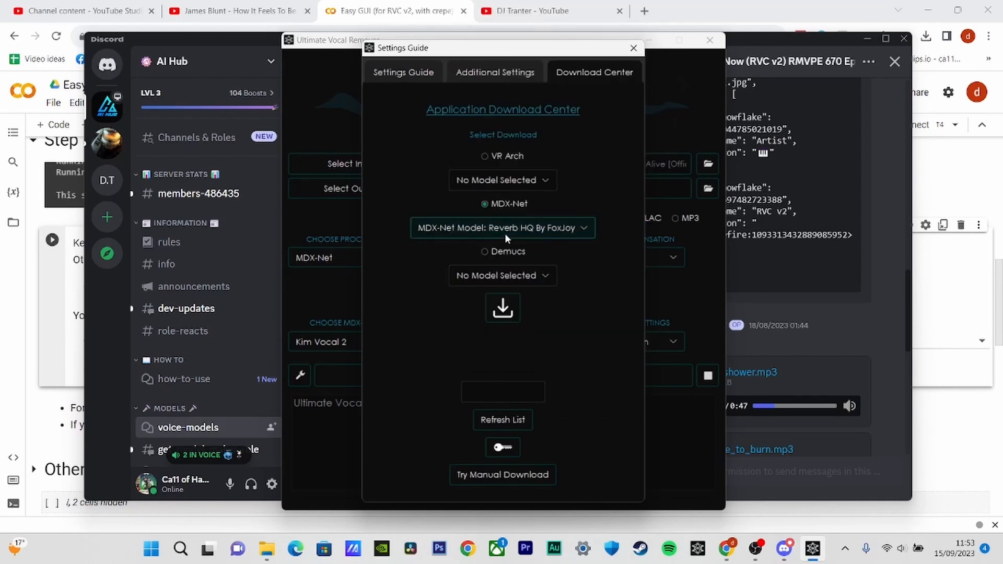
pyautogui.click(504, 233)
pyautogui.click(504, 233)
pyautogui.click(504, 233)
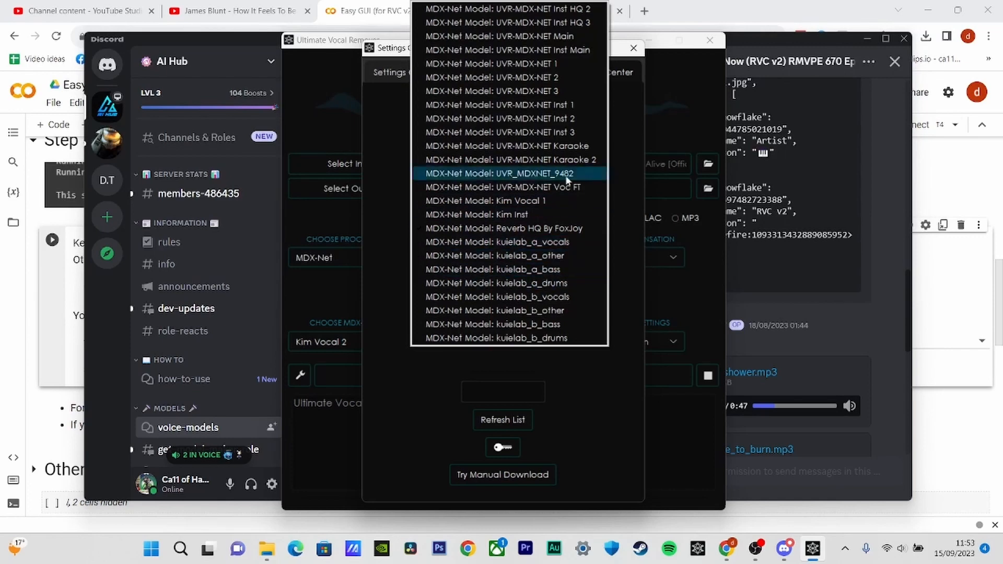
pyautogui.click(609, 416)
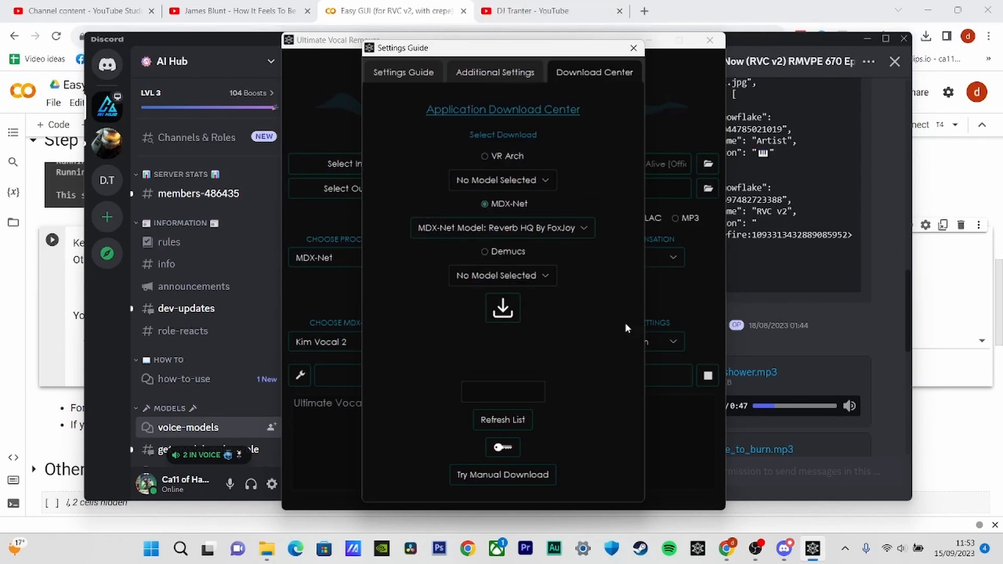
pyautogui.click(633, 48)
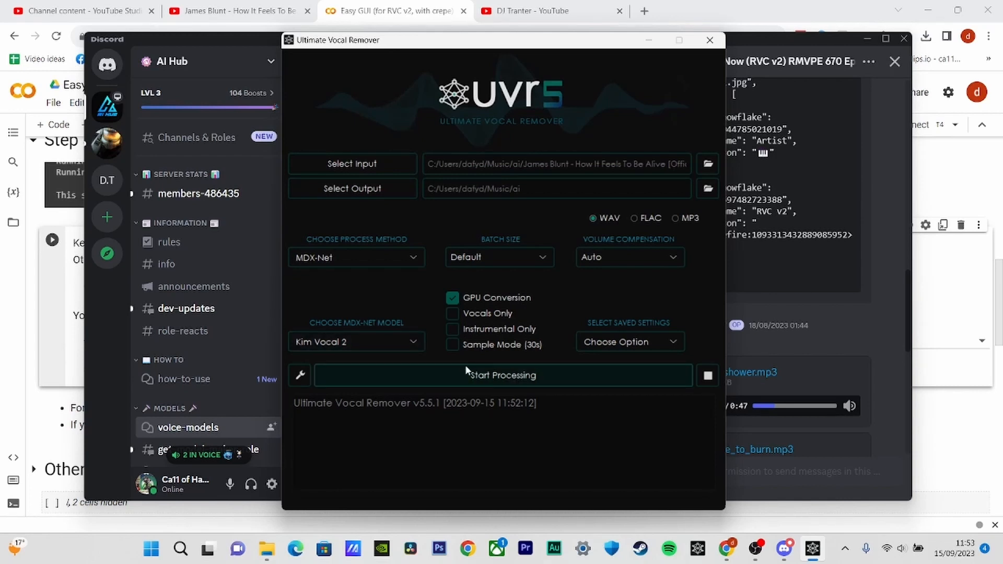
# Choose Kim Vocal 2 as the MDX-Net model and start processing the track
pyautogui.click(398, 340)
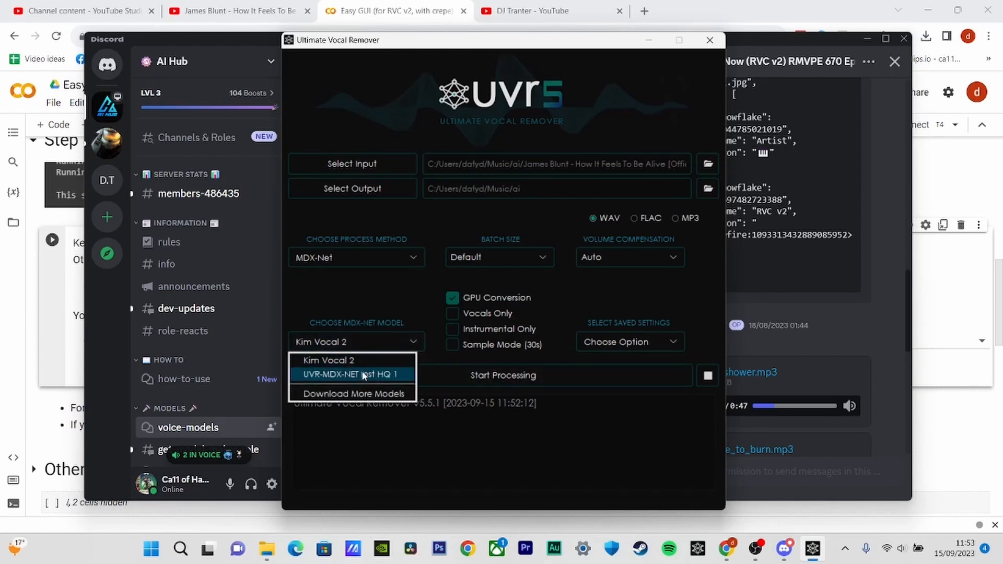
pyautogui.click(376, 361)
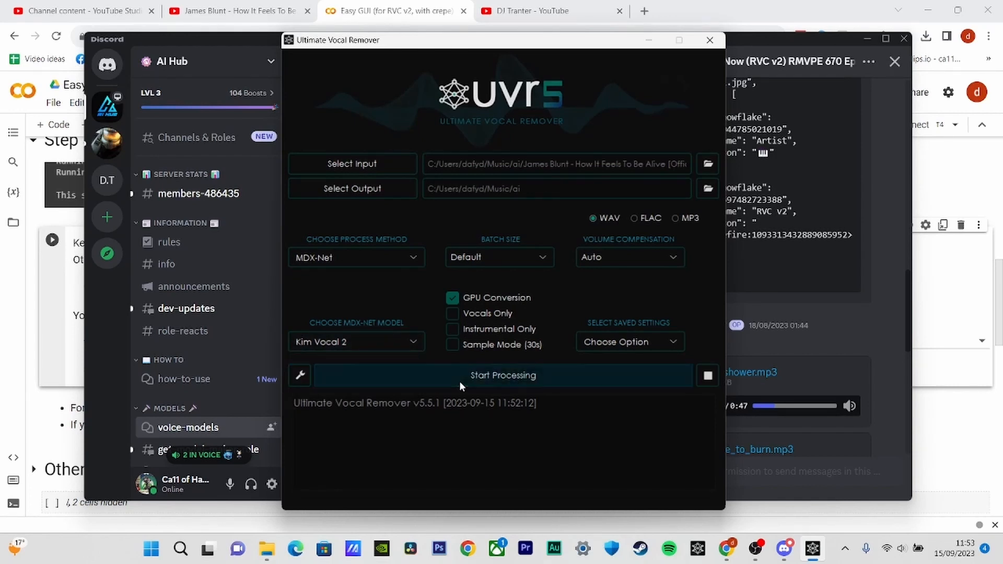
pyautogui.click(460, 385)
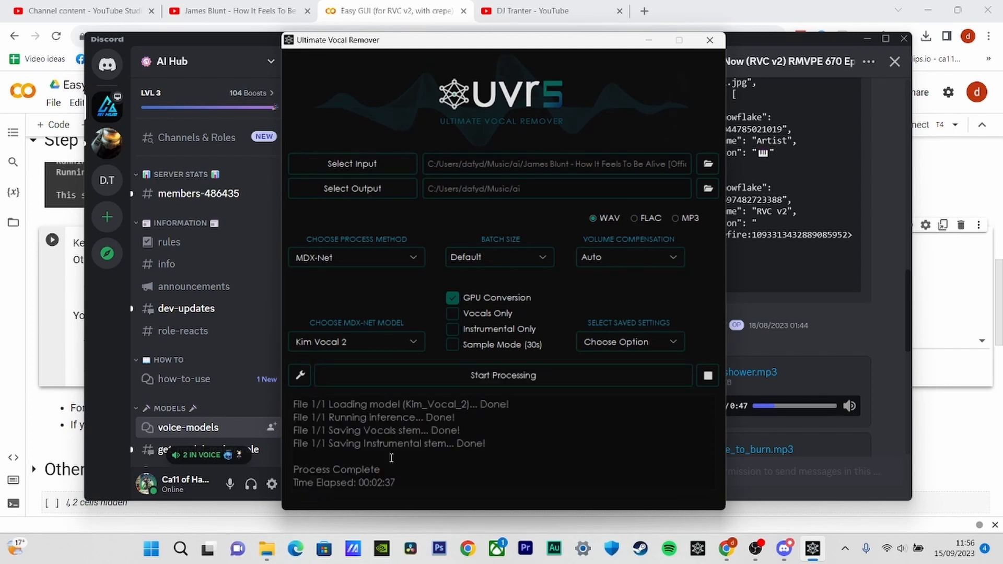
# Switch to File Explorer and play both separated James Blunt stems in the ai folder, closing the player after each
pyautogui.click(266, 548)
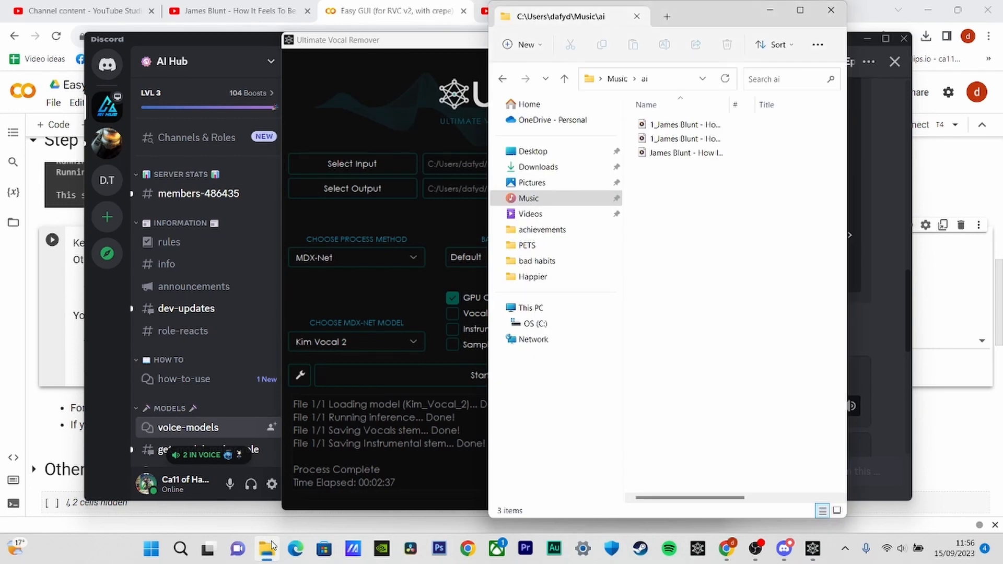
pyautogui.doubleClick(703, 130)
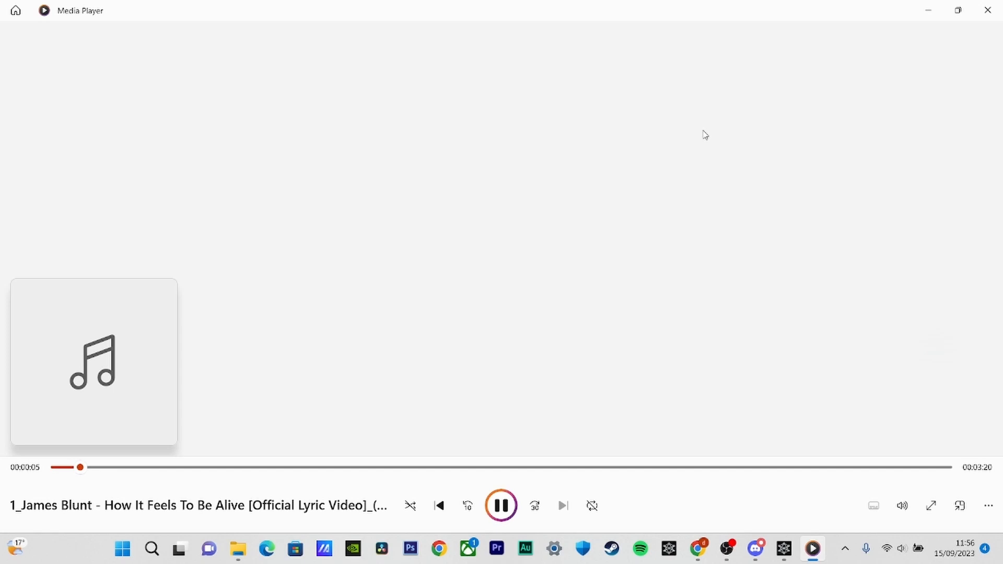
pyautogui.click(987, 10)
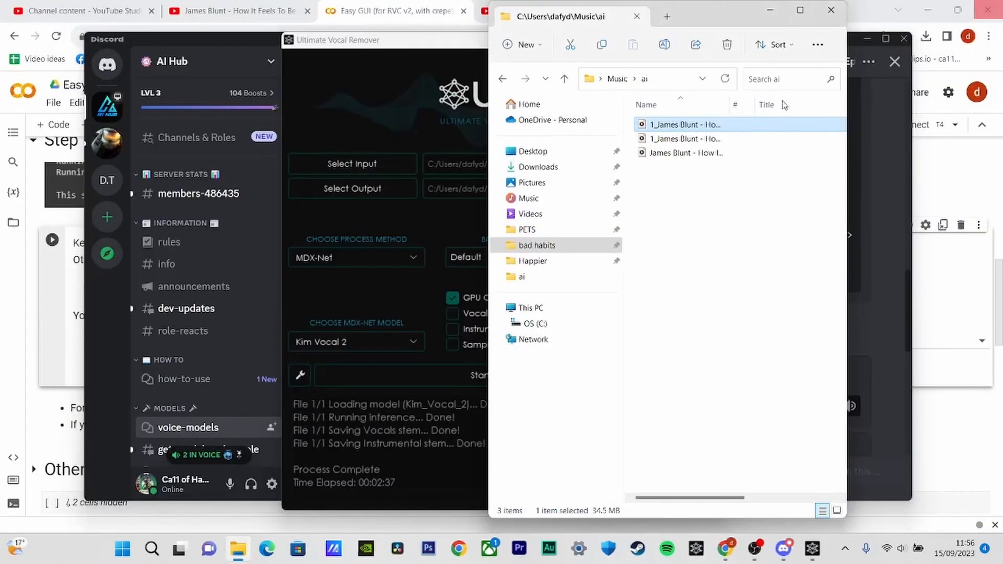
pyautogui.click(653, 138)
pyautogui.doubleClick(664, 143)
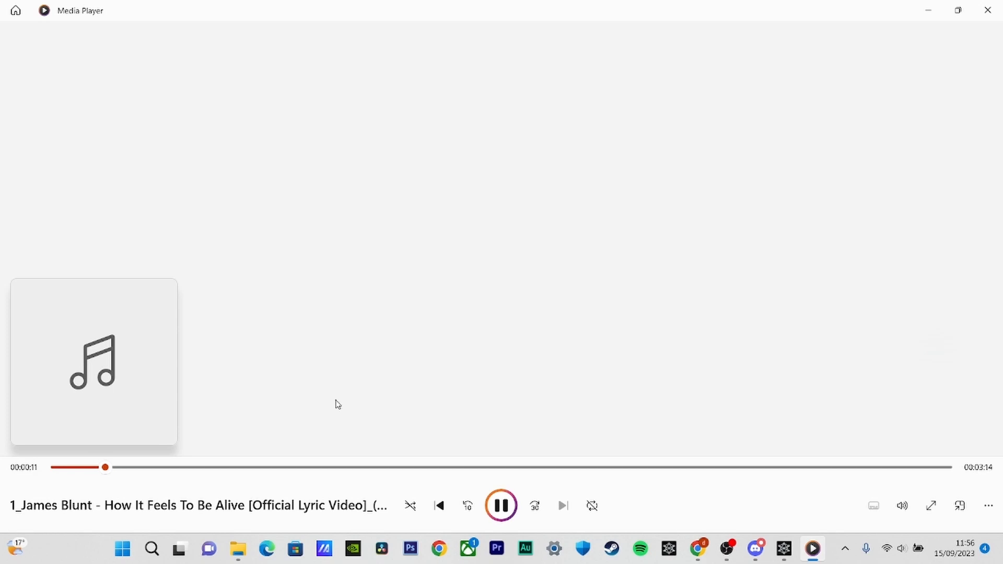
pyautogui.click(501, 505)
pyautogui.click(987, 10)
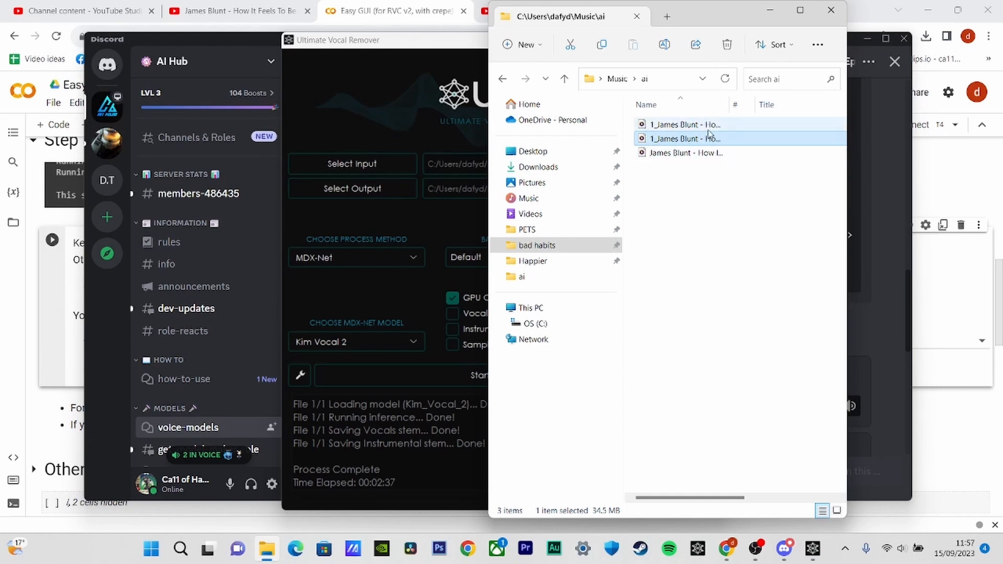
pyautogui.moveTo(712, 140)
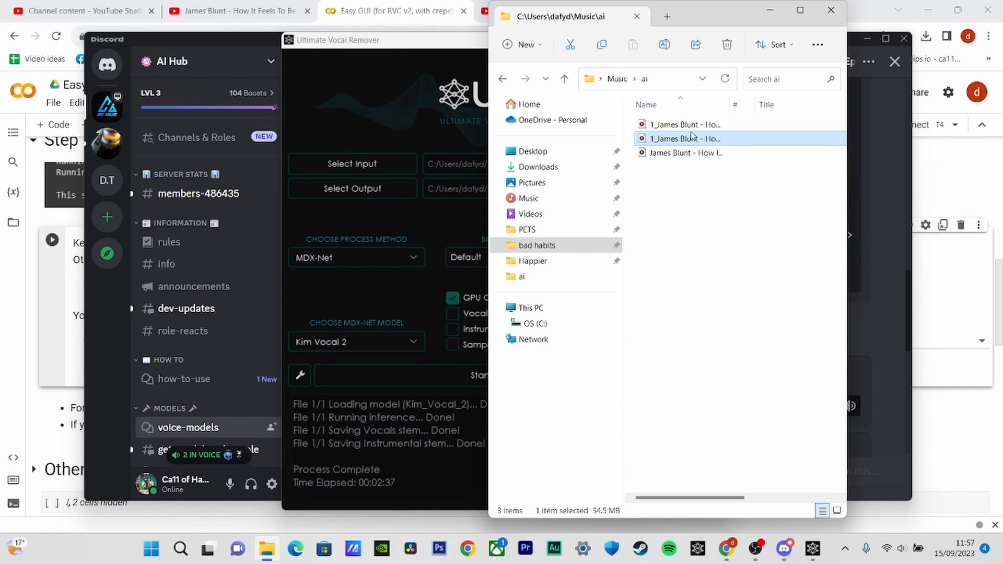
pyautogui.click(343, 321)
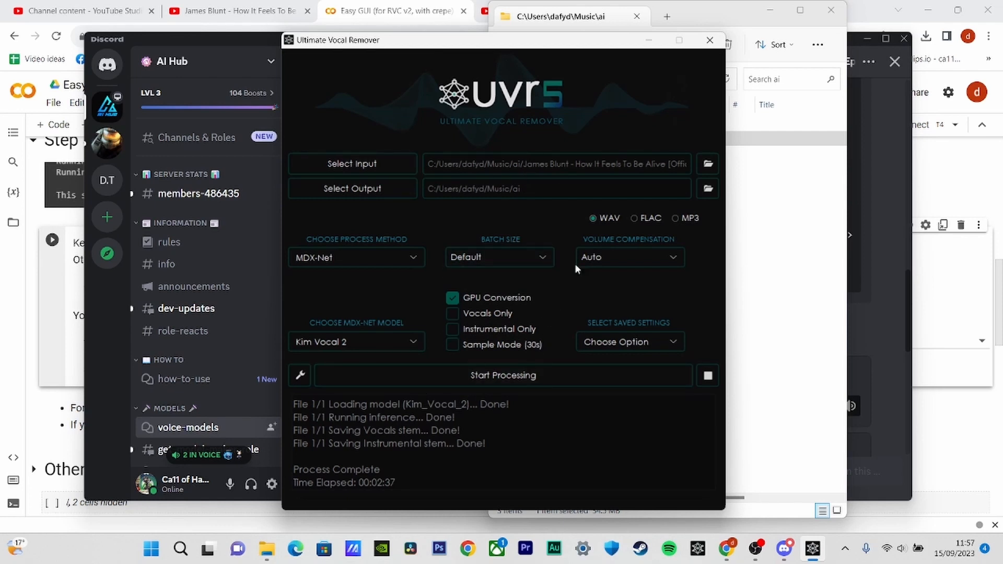
pyautogui.click(811, 191)
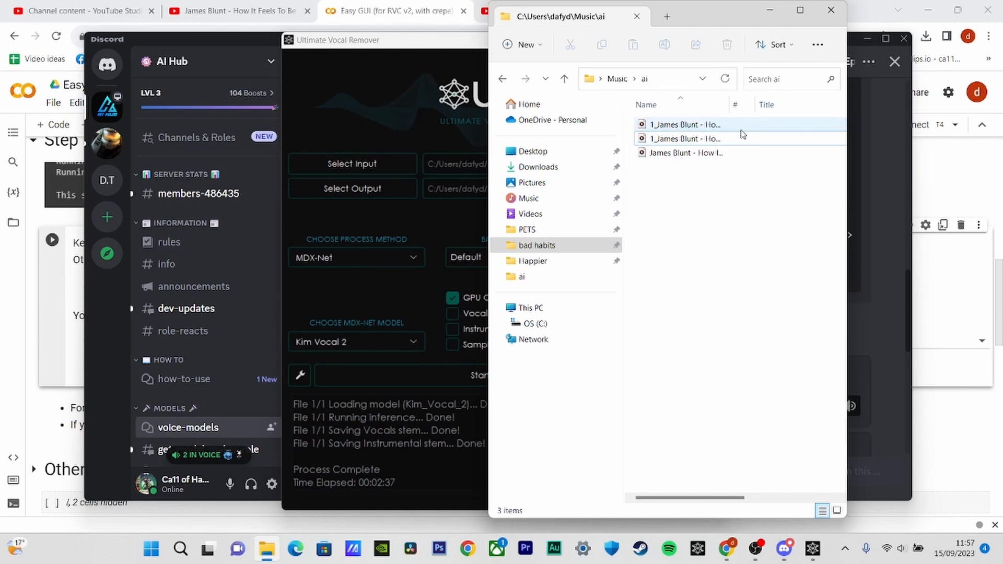
# Switch to Discord and view the start of the "Taylor Swift - Speak Now (RVC v2)" model post
pyautogui.click(242, 38)
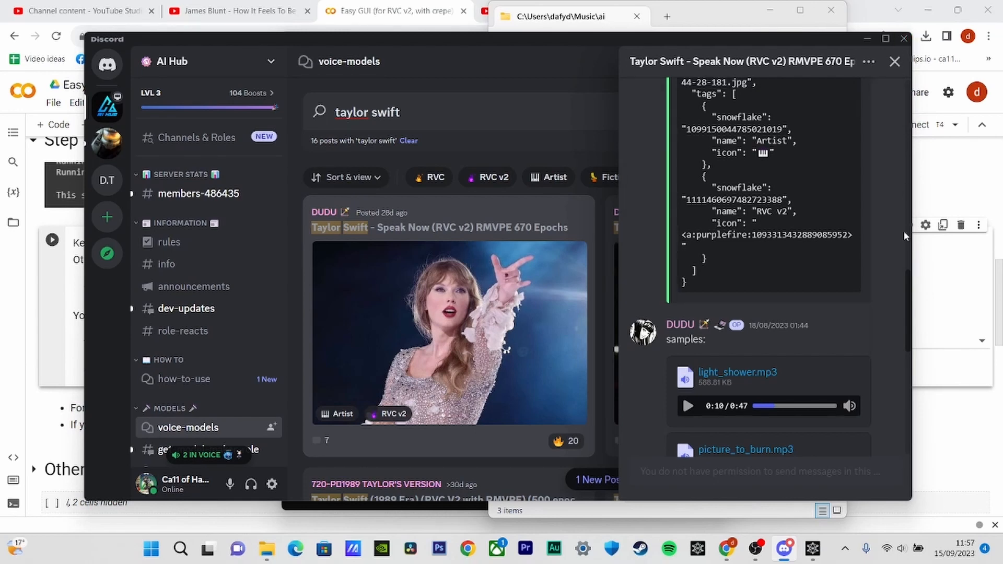
pyautogui.scroll(10, 904, 230)
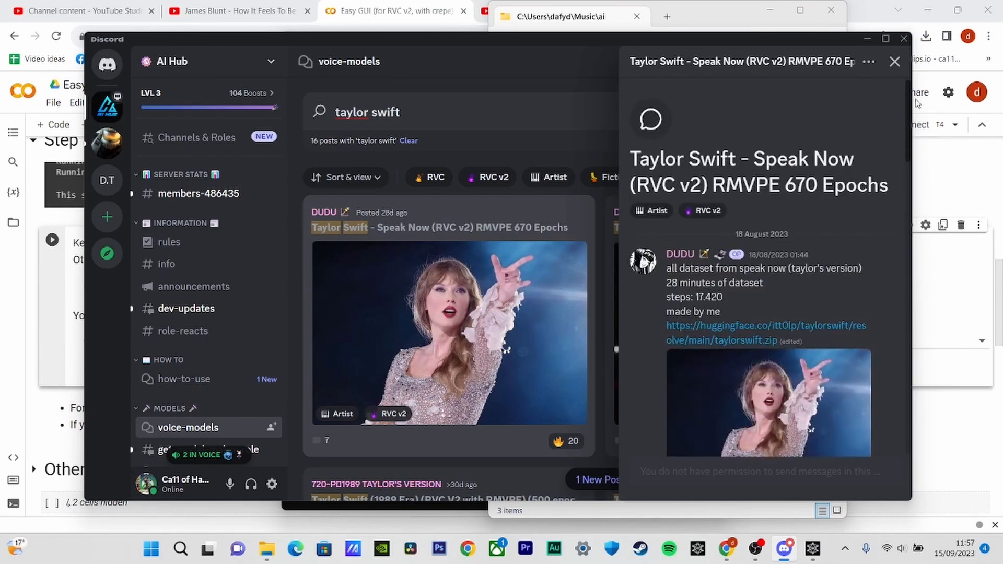
pyautogui.click(734, 4)
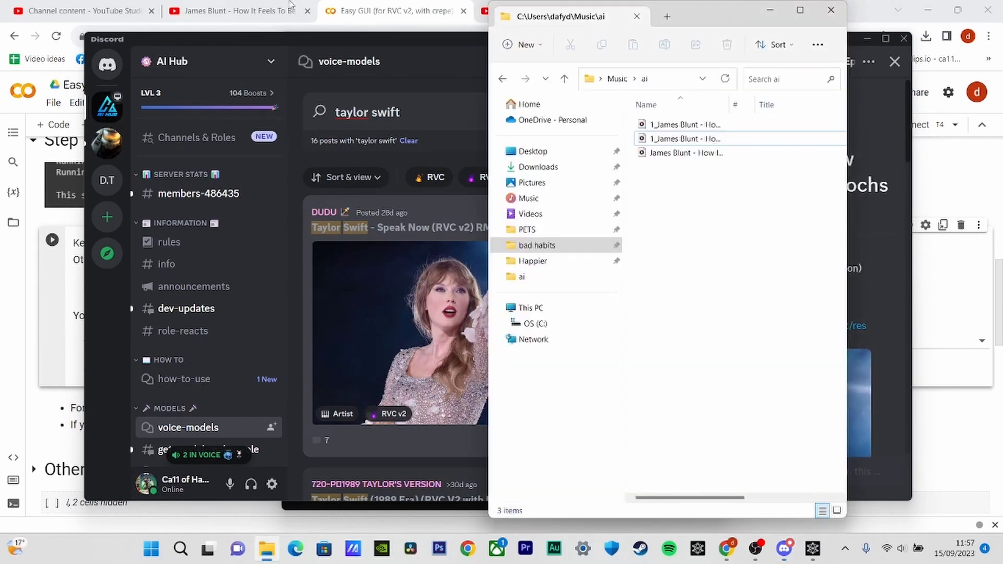
# Switch to the Easy GUI Colab notebook in the browser and run the Step 1 Install cells, continuing past the execution warning
pyautogui.click(368, 10)
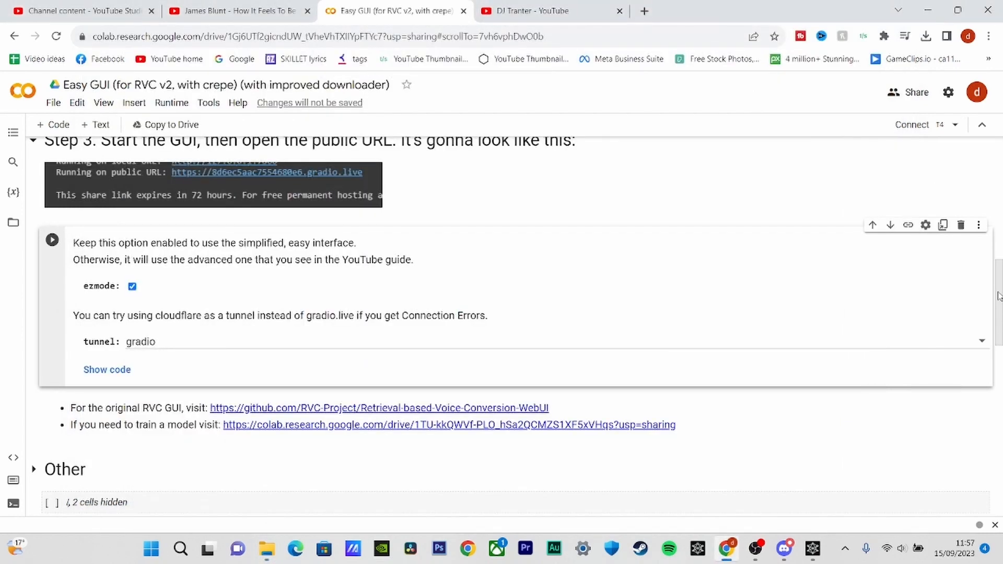
pyautogui.moveTo(998, 296); pyautogui.dragTo(1000, 64)
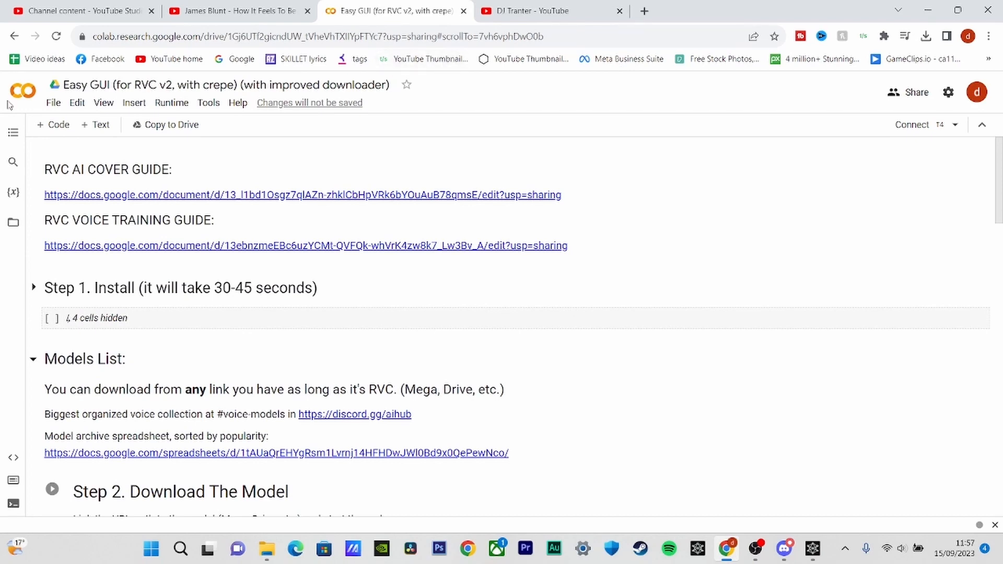
pyautogui.click(52, 316)
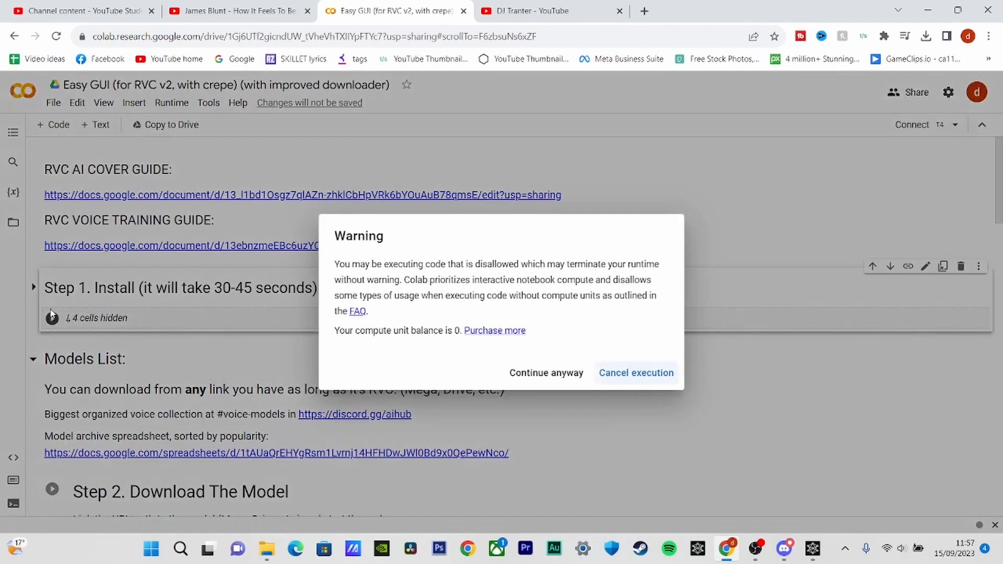
pyautogui.click(546, 373)
pyautogui.click(692, 373)
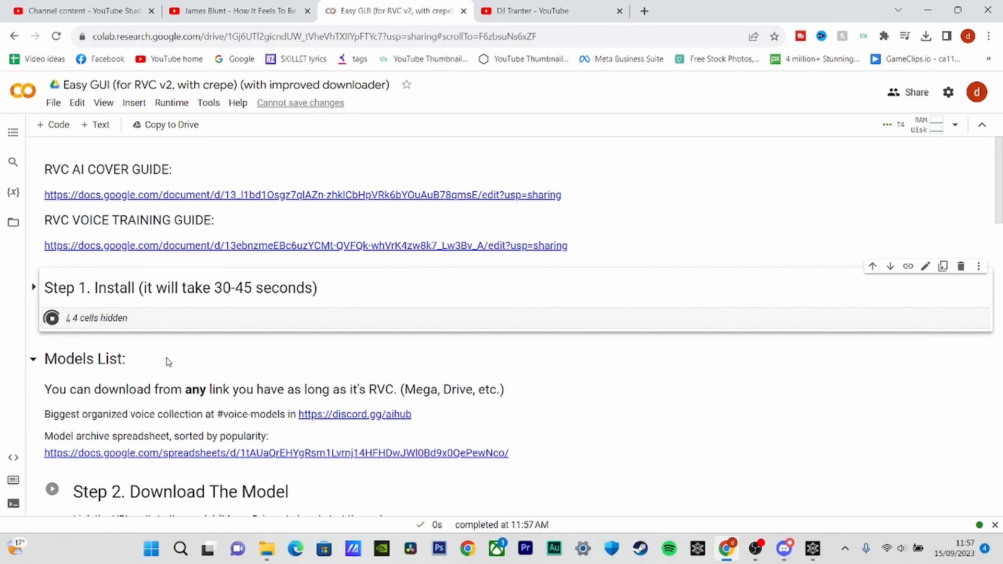
# Switch to Discord and copy the Hugging Face taylorswift.zip link from the Taylor Swift - Speak Now (RVC v2) model post
pyautogui.click(794, 544)
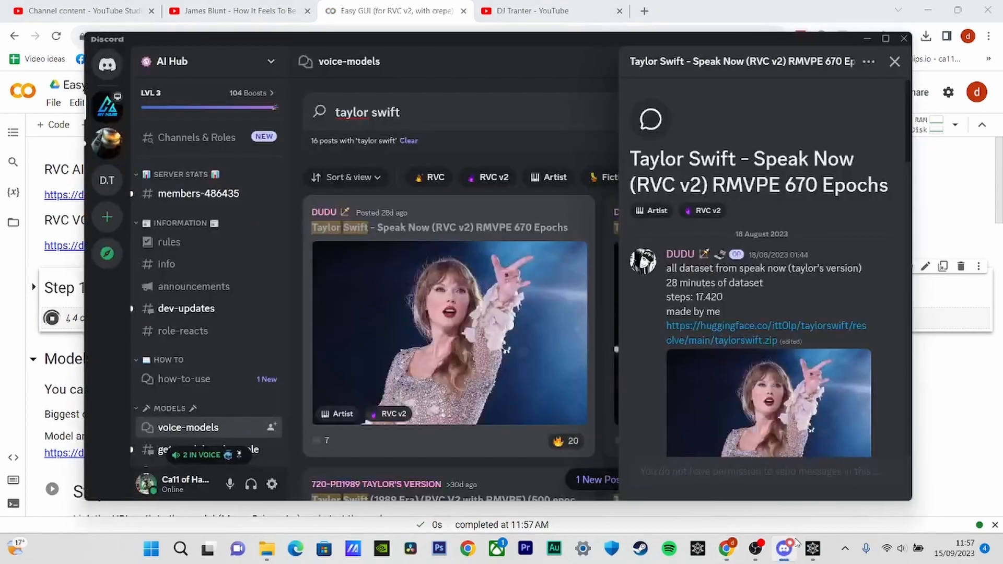
pyautogui.rightClick(776, 329)
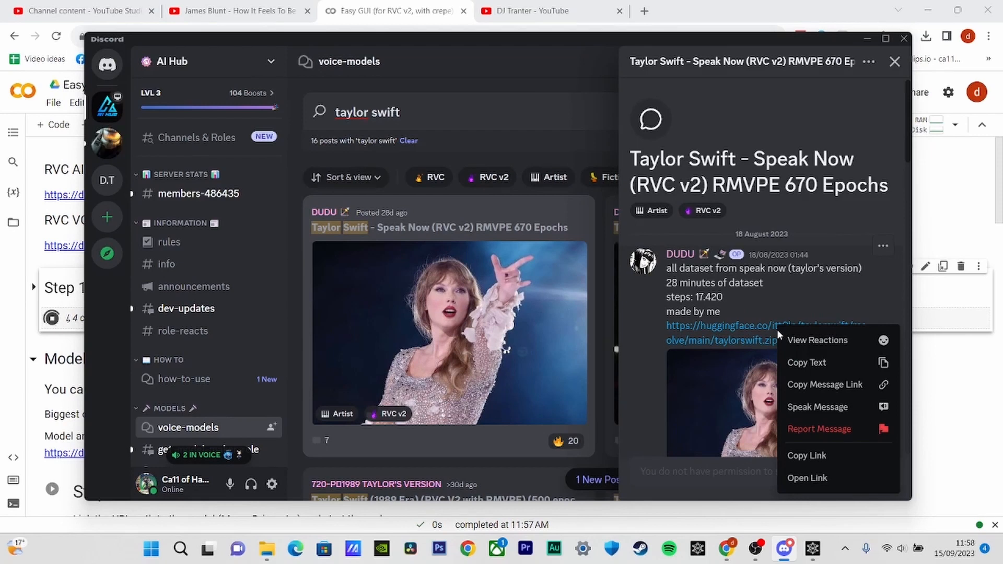
pyautogui.click(836, 458)
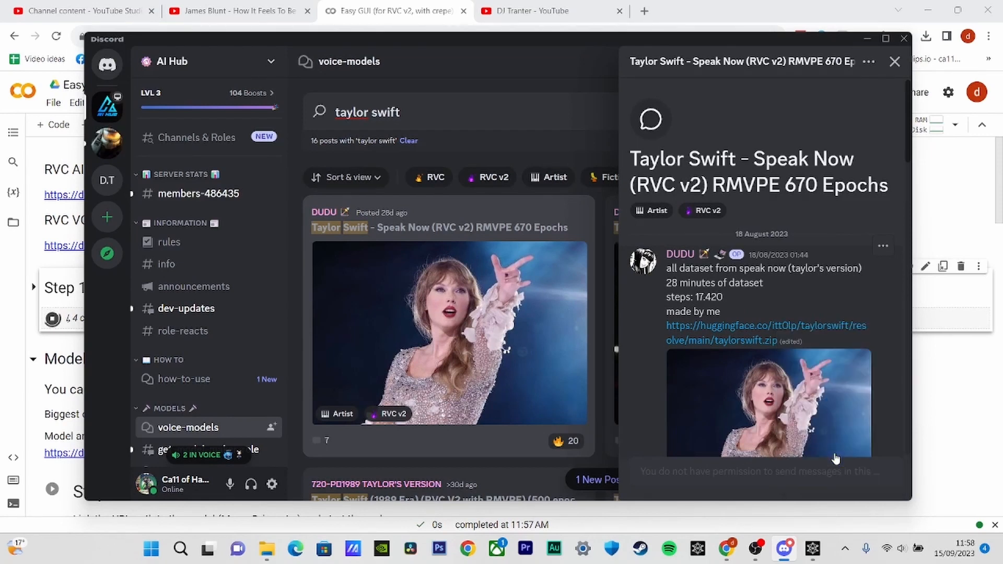
# Return to the Colab notebook in the browser, replace the Step 2 model URL with the copied taylorswift.zip link and run the download cell
pyautogui.click(933, 355)
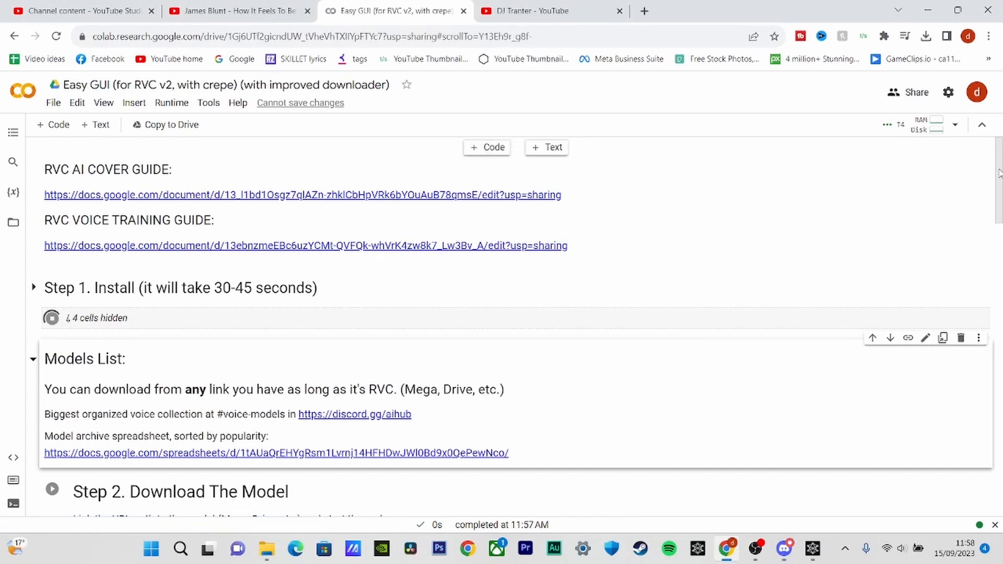
pyautogui.moveTo(999, 174); pyautogui.dragTo(1000, 207)
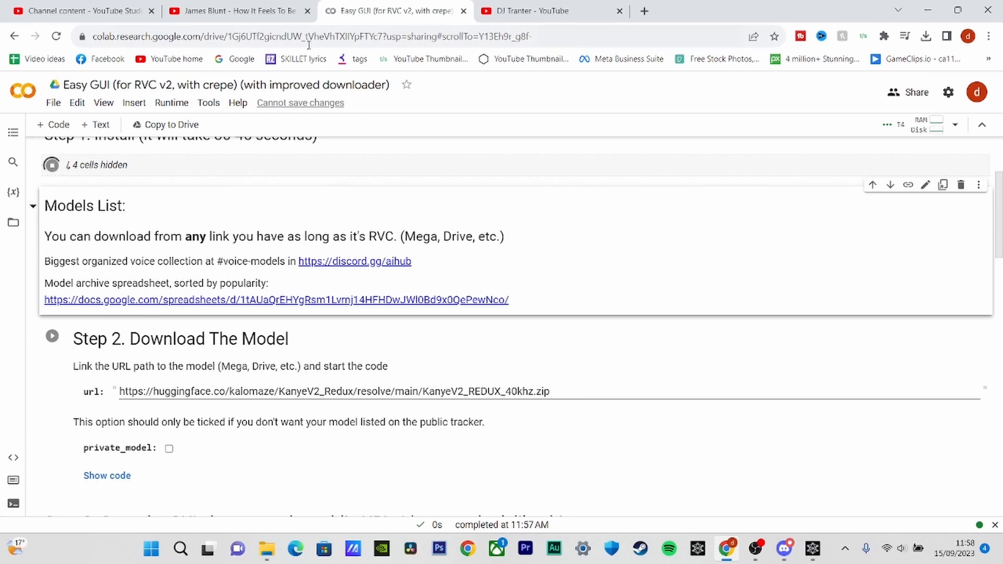
pyautogui.click(102, 367)
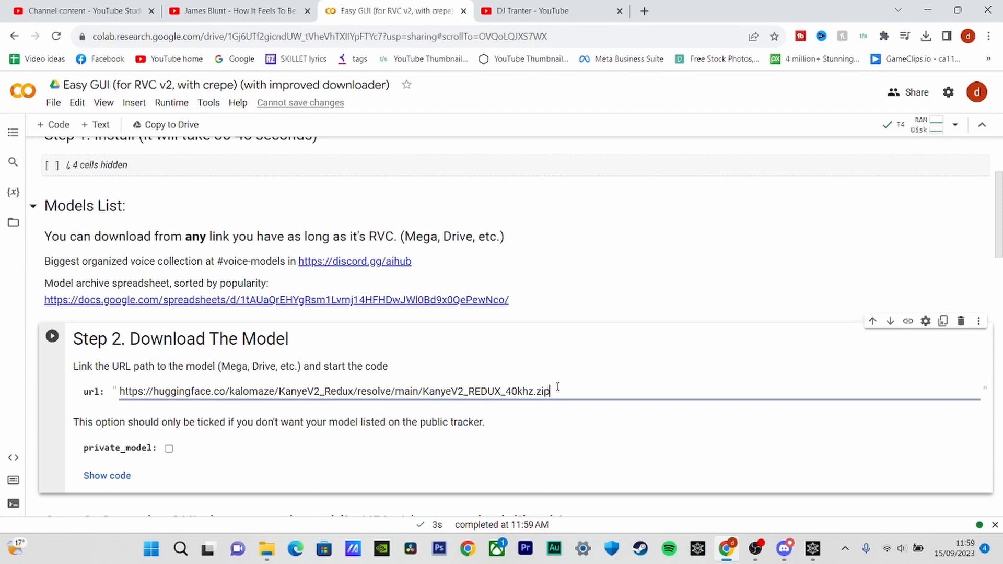
pyautogui.moveTo(558, 386); pyautogui.dragTo(74, 402)
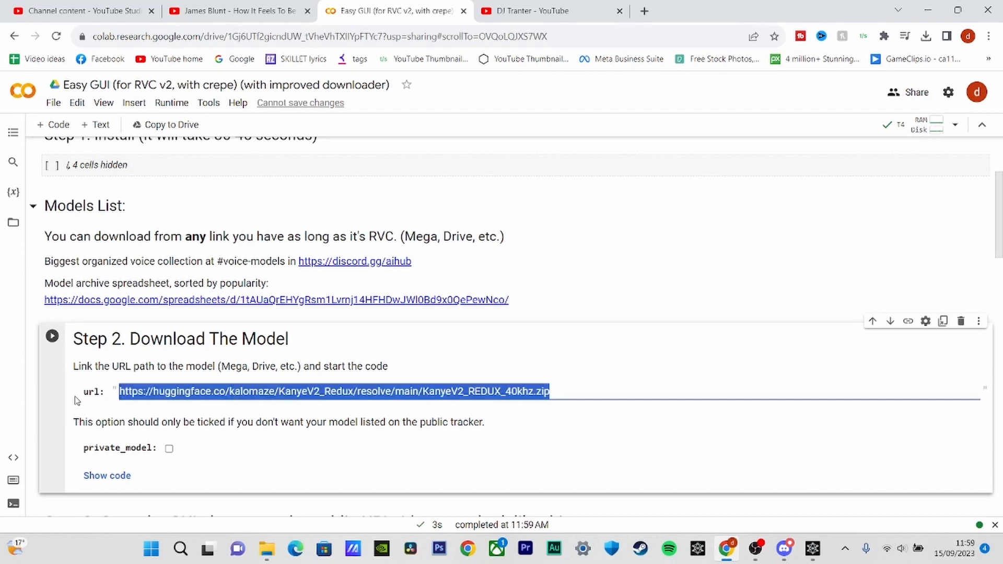
pyautogui.hotkey('ctrl', 'v')
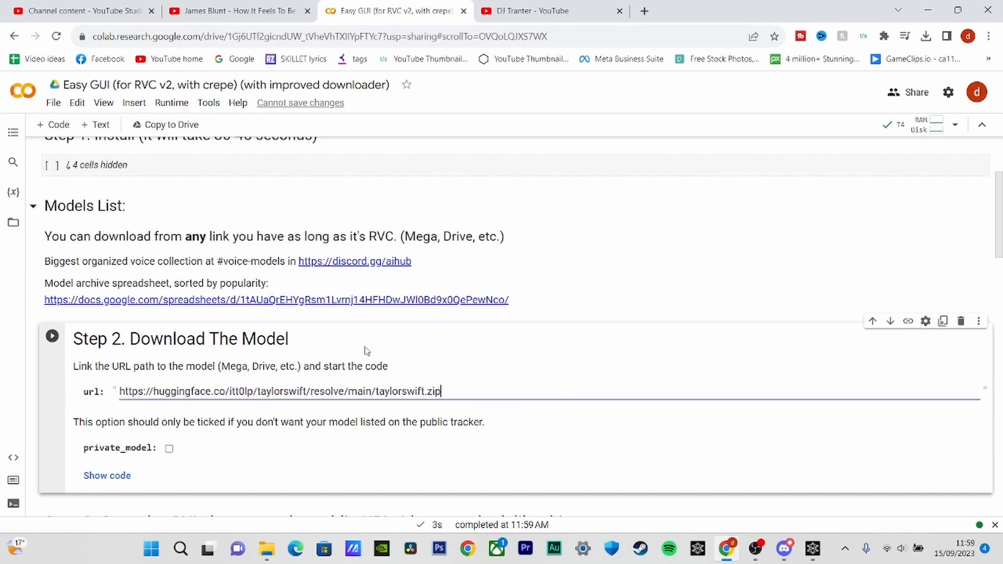
pyautogui.click(52, 337)
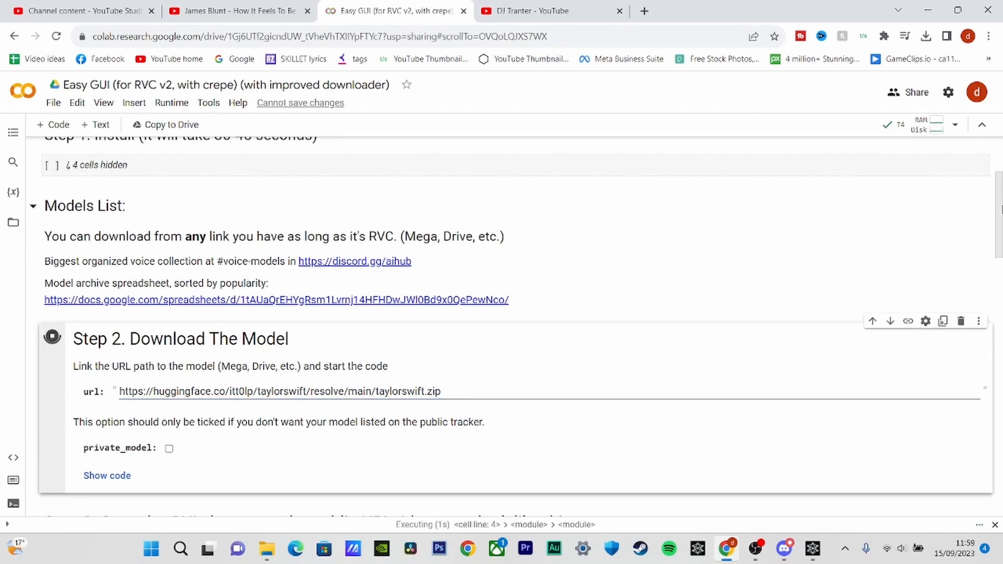
# Run the Step 3 cell to start the GUI and open the public gradio.live URL from its output
pyautogui.moveTo(1001, 201); pyautogui.dragTo(1002, 224)
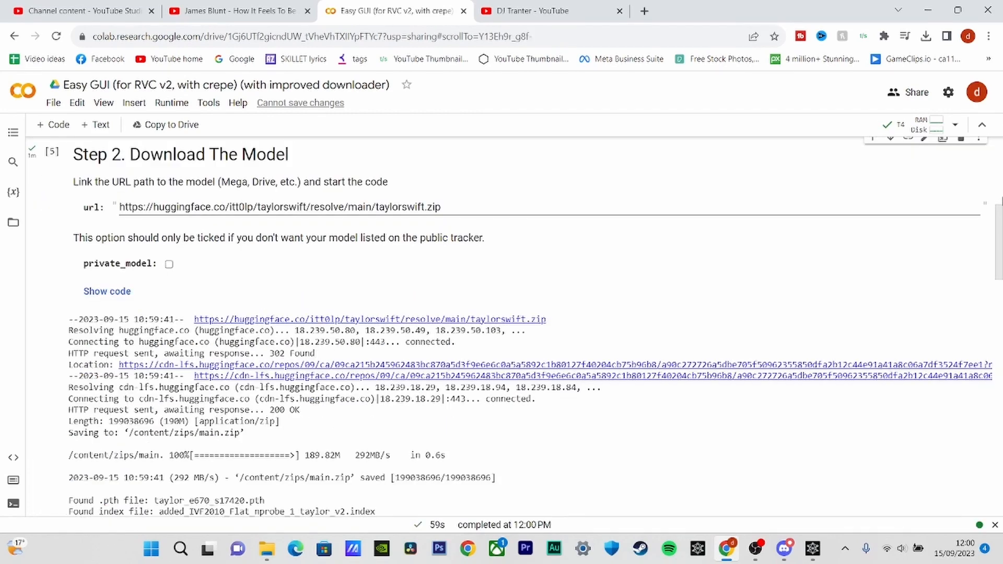
pyautogui.moveTo(996, 223); pyautogui.dragTo(998, 306)
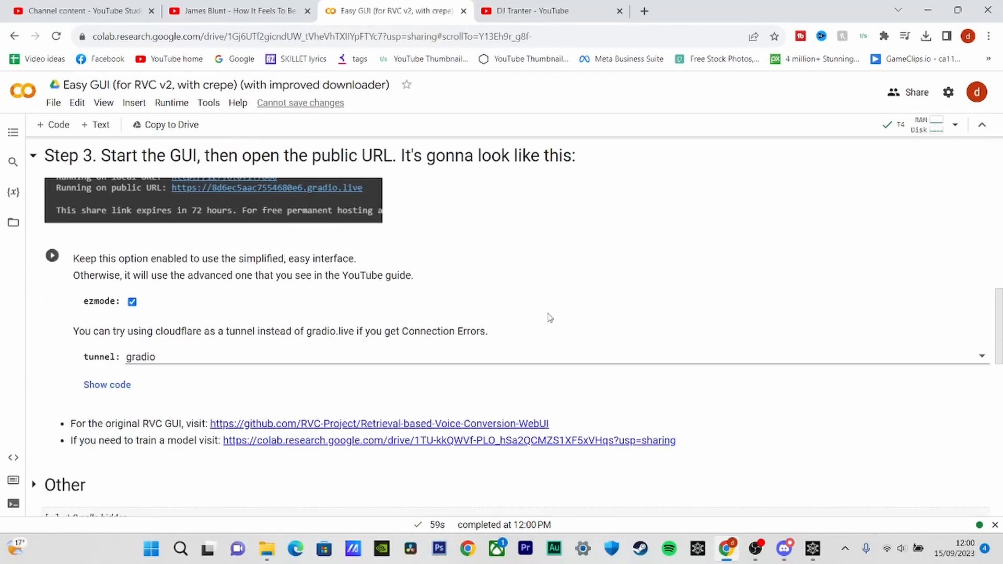
pyautogui.click(52, 256)
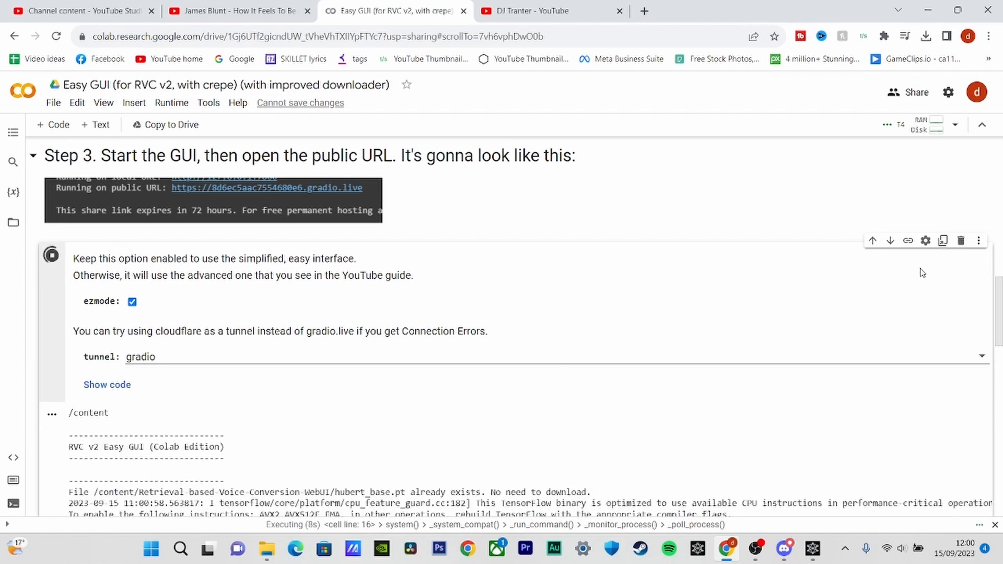
pyautogui.moveTo(993, 317); pyautogui.dragTo(1000, 323)
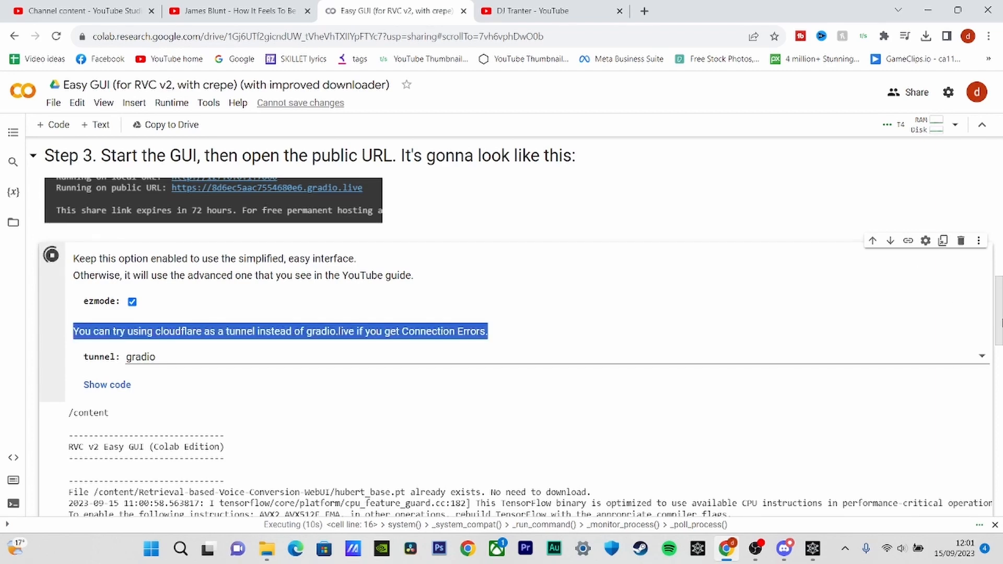
pyautogui.scroll(-3, 998, 329)
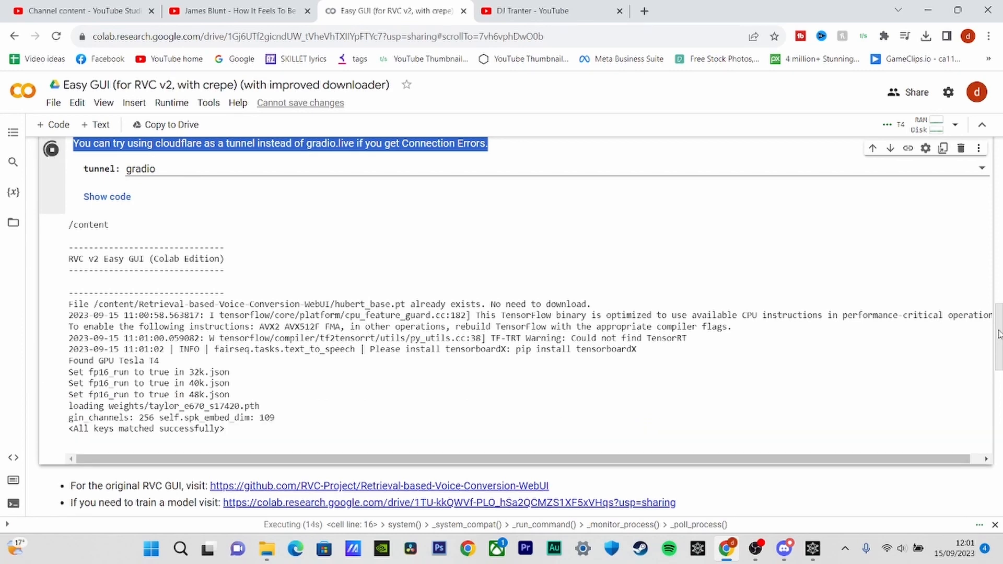
pyautogui.moveTo(998, 334); pyautogui.dragTo(998, 351)
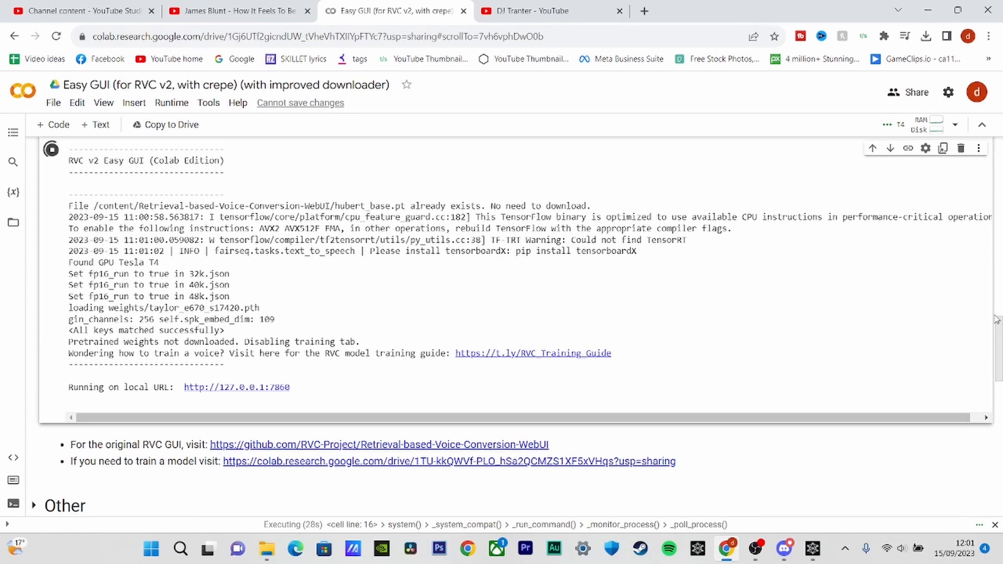
pyautogui.moveTo(998, 330); pyautogui.dragTo(999, 351)
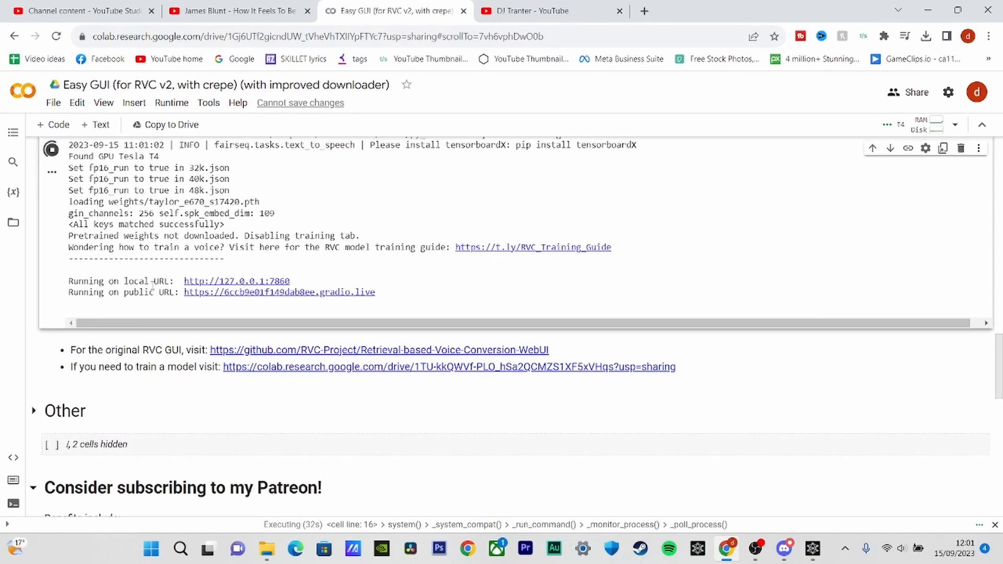
pyautogui.click(227, 293)
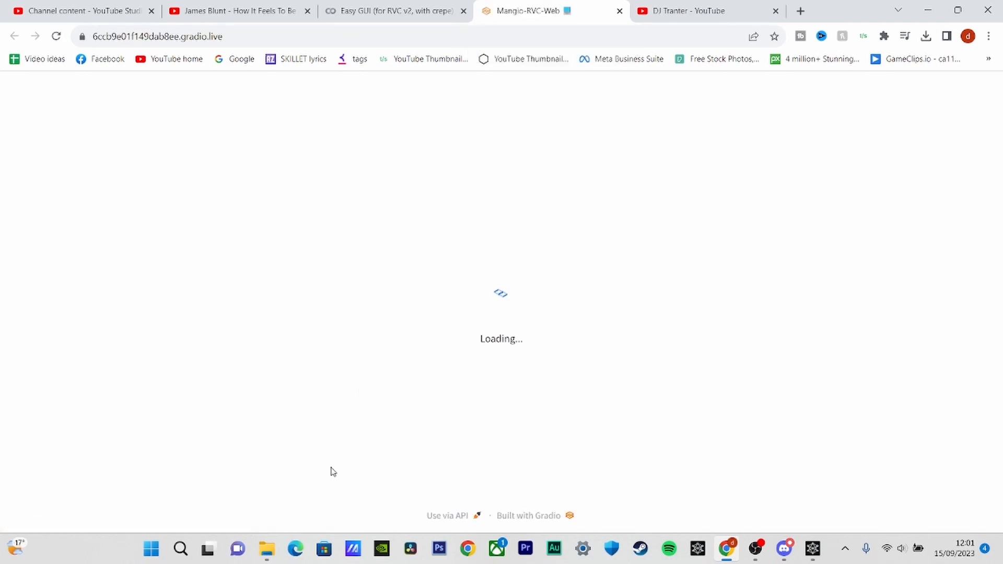
# Check the second James Blunt stem in File Explorer's ai folder, upload it to the Easy GUI page and refresh the audio selection
pyautogui.click(268, 549)
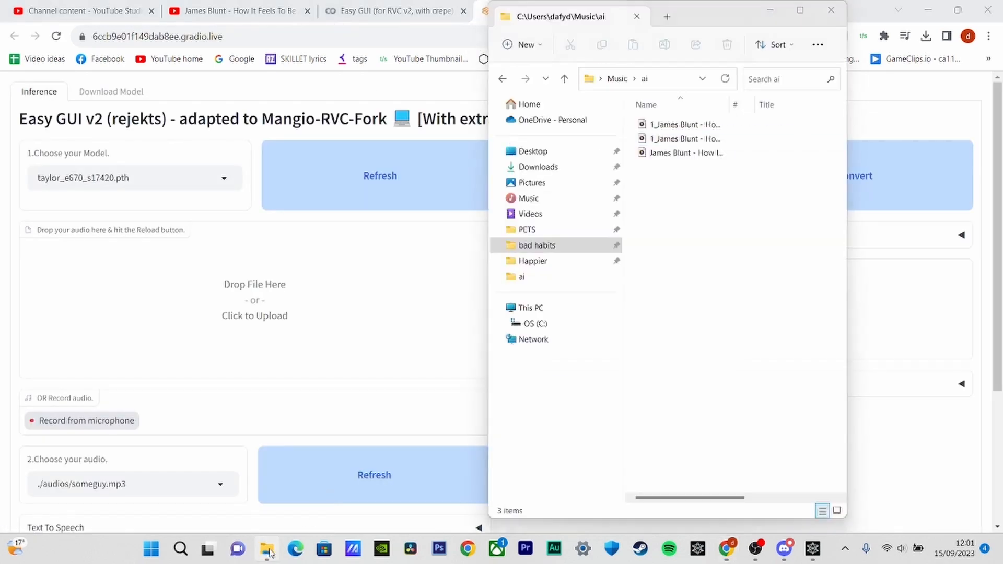
pyautogui.click(715, 140)
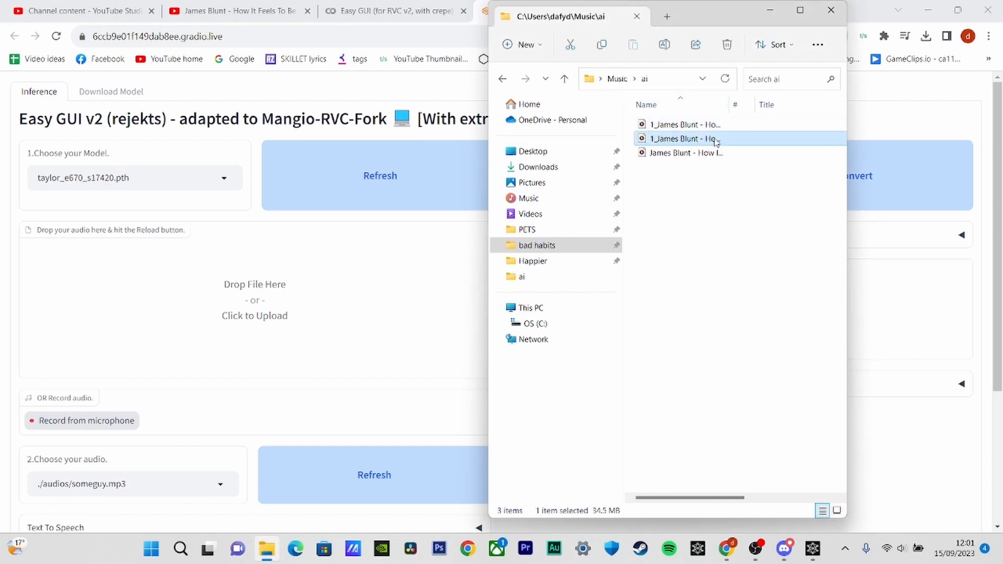
pyautogui.doubleClick(714, 140)
pyautogui.click(987, 9)
pyautogui.moveTo(714, 140); pyautogui.dragTo(315, 297)
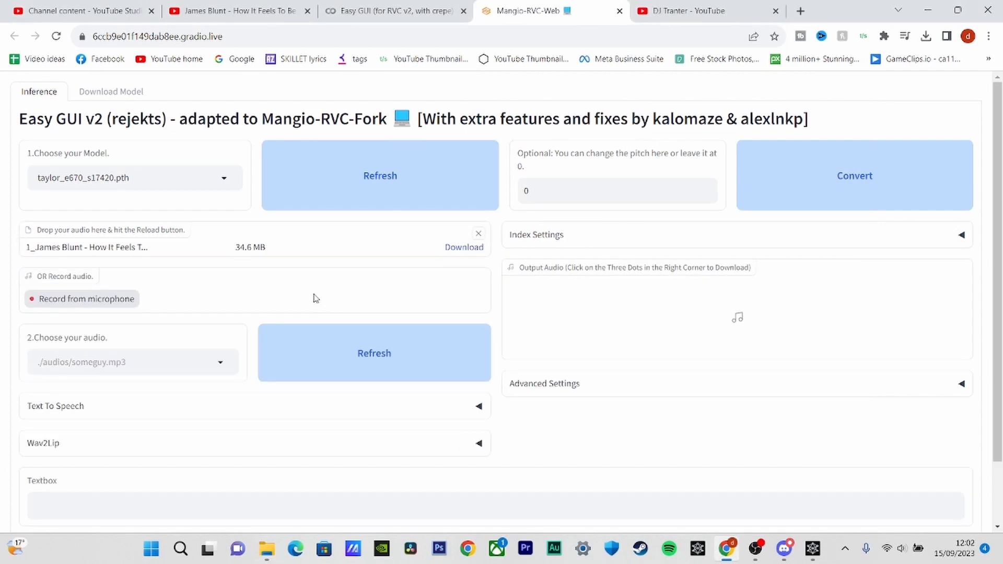
pyautogui.click(207, 358)
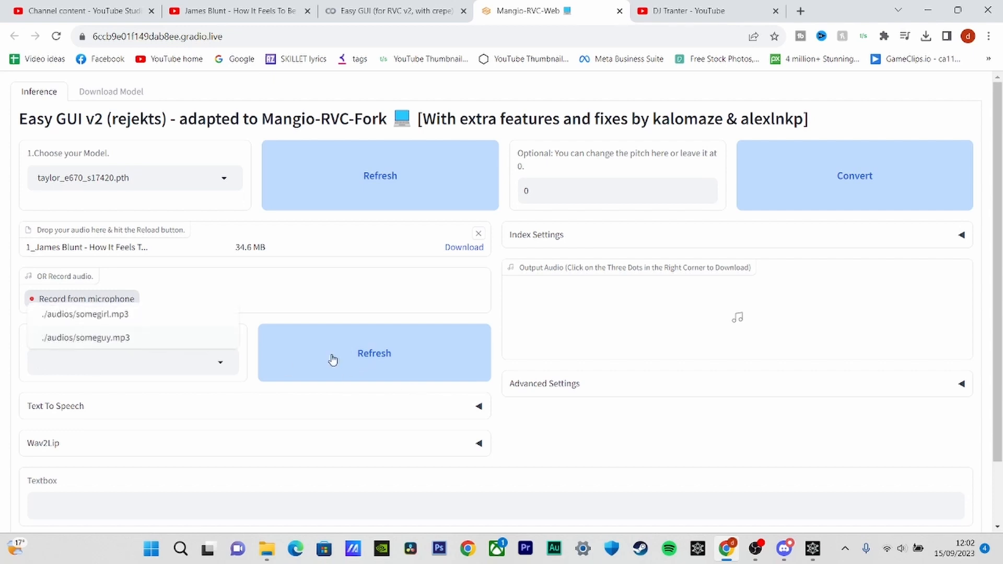
pyautogui.click(404, 360)
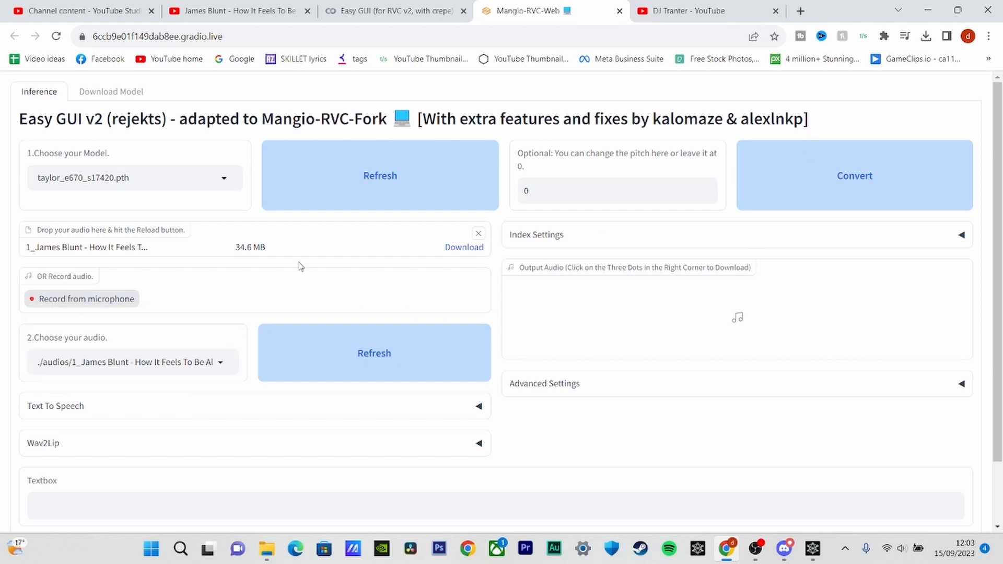
# Convert the uploaded vocals with the pitch at 0 and play part of the output audio
pyautogui.click(818, 156)
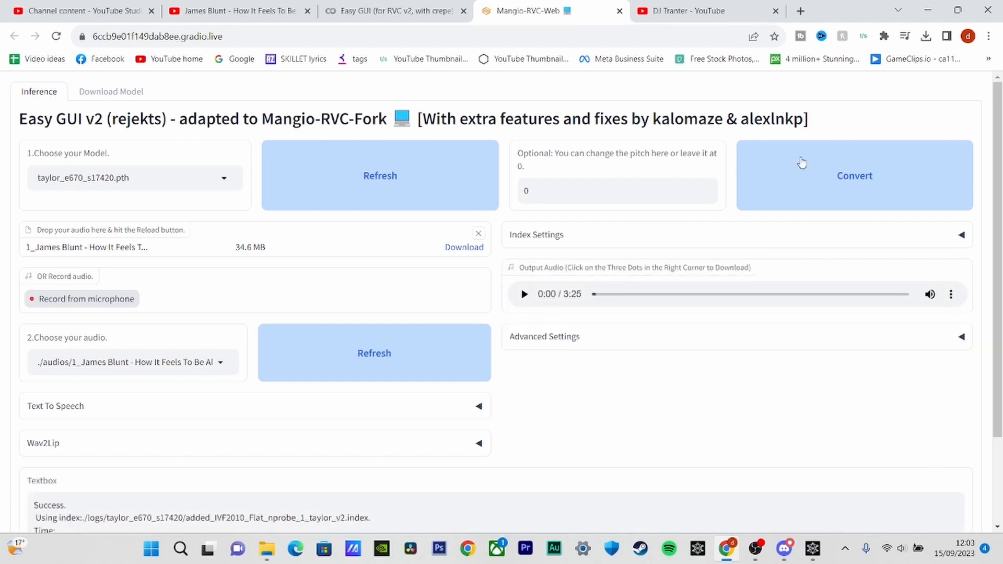
pyautogui.click(524, 300)
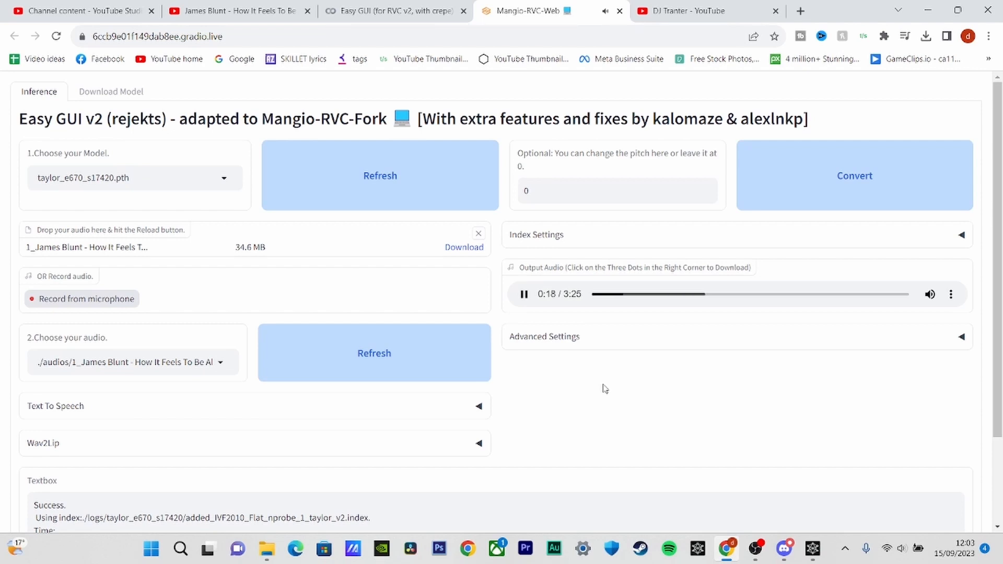
pyautogui.click(524, 295)
# Set the pitch to -5, convert the vocals again and play a few seconds of the output
pyautogui.click(713, 199)
pyautogui.click(705, 195)
pyautogui.click(706, 195)
pyautogui.click(706, 195)
pyautogui.click(706, 195)
pyautogui.click(706, 195)
pyautogui.click(791, 190)
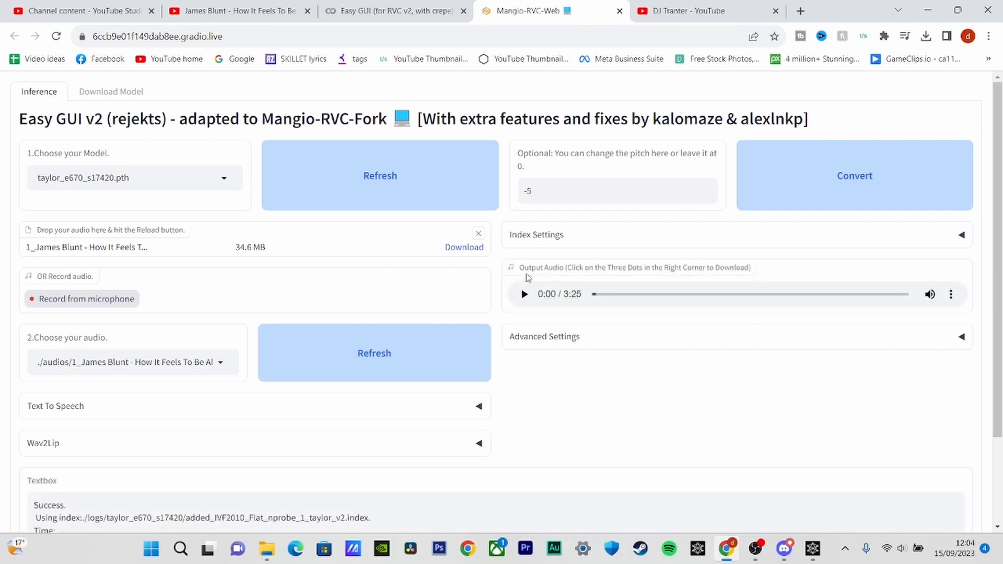
pyautogui.click(518, 294)
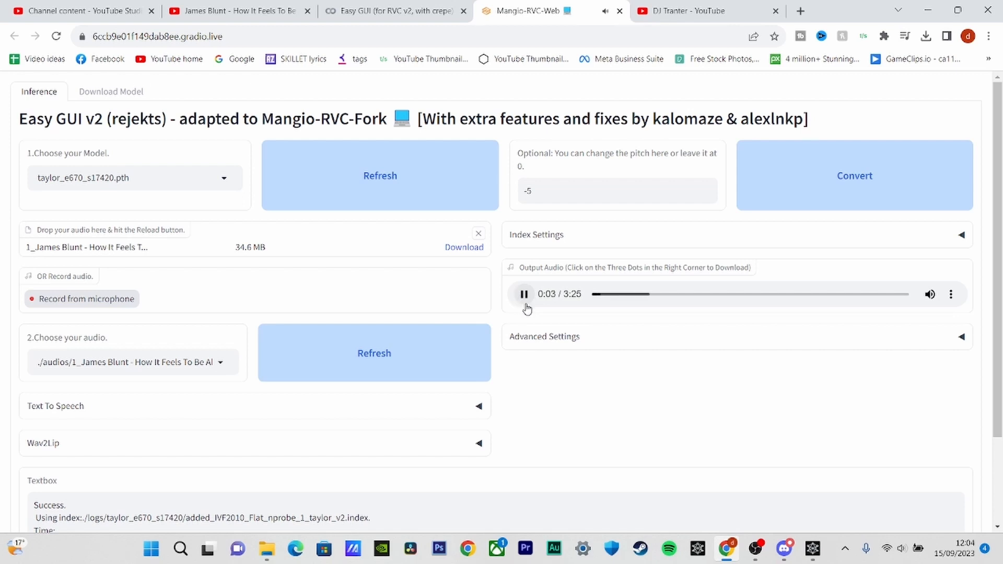
pyautogui.click(524, 294)
# Set the pitch to 5 and convert the vocals again
pyautogui.doubleClick(706, 192)
pyautogui.click(706, 189)
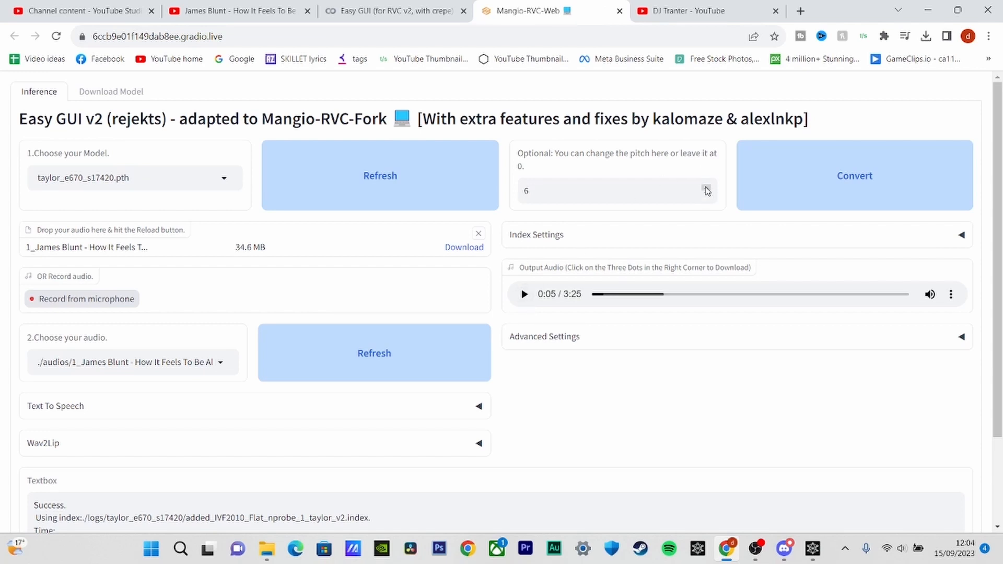
pyautogui.click(706, 194)
pyautogui.click(746, 190)
# Play part of the newly converted output audio, pause it and download the file
pyautogui.click(525, 295)
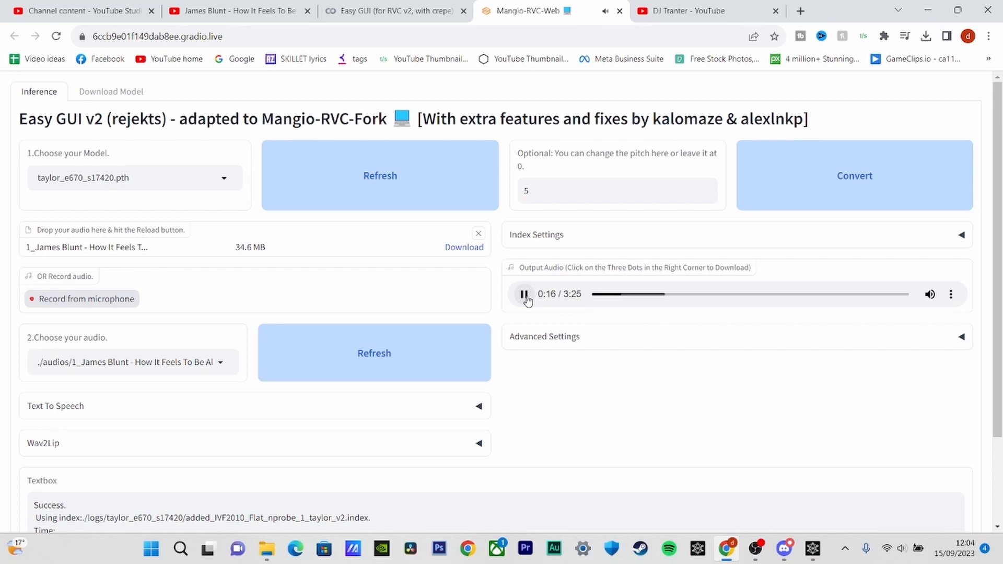
pyautogui.click(524, 295)
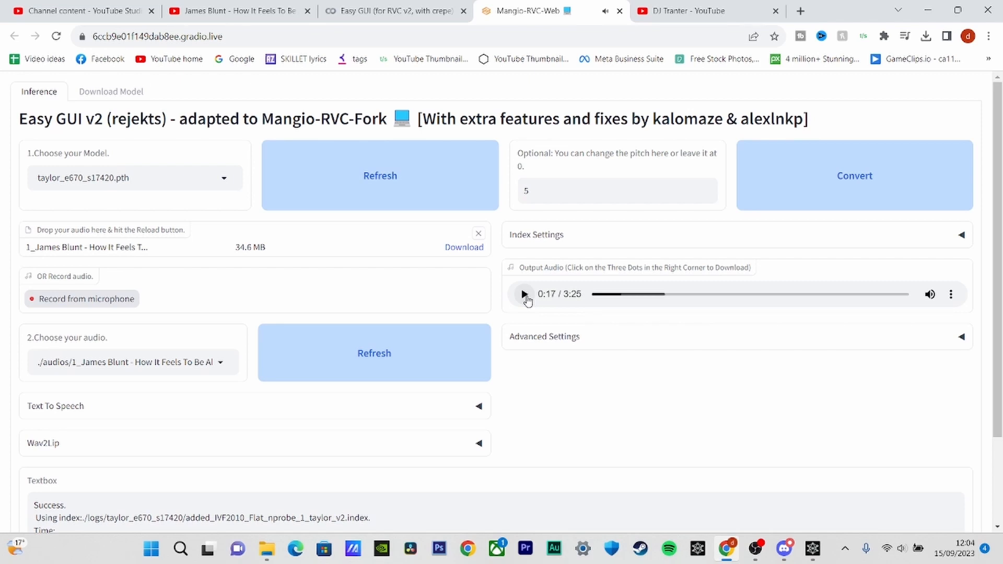
pyautogui.click(954, 294)
pyautogui.click(882, 265)
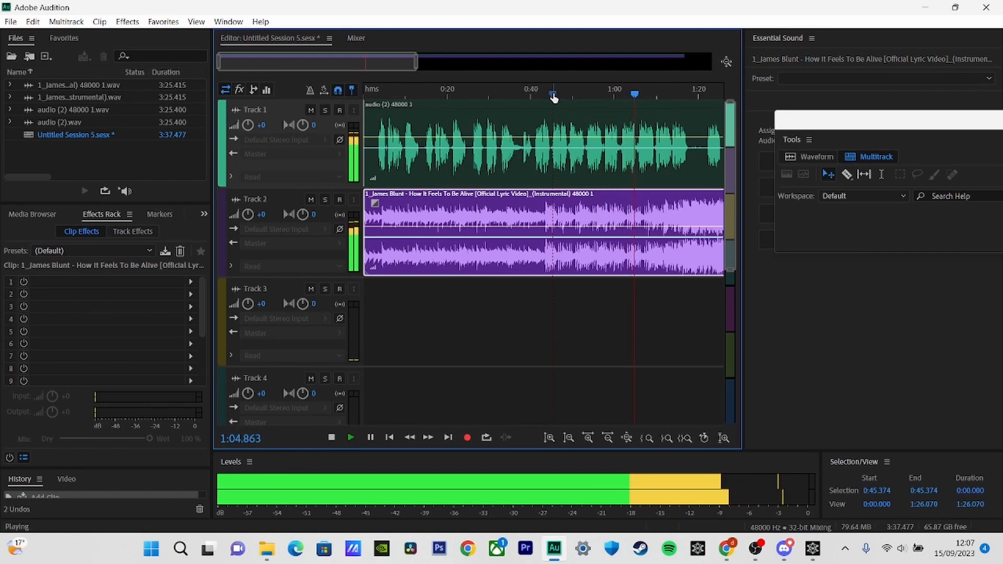
# Stop the mix's playback in Adobe Audition, switch to the browser and look over the DJ Tranter YouTube channel page
pyautogui.press('space')
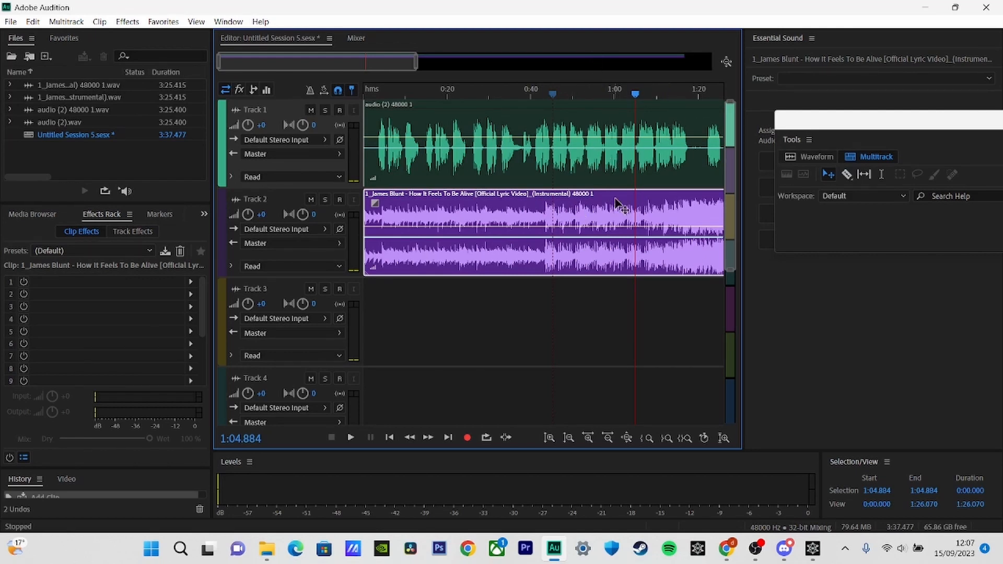
pyautogui.click(733, 552)
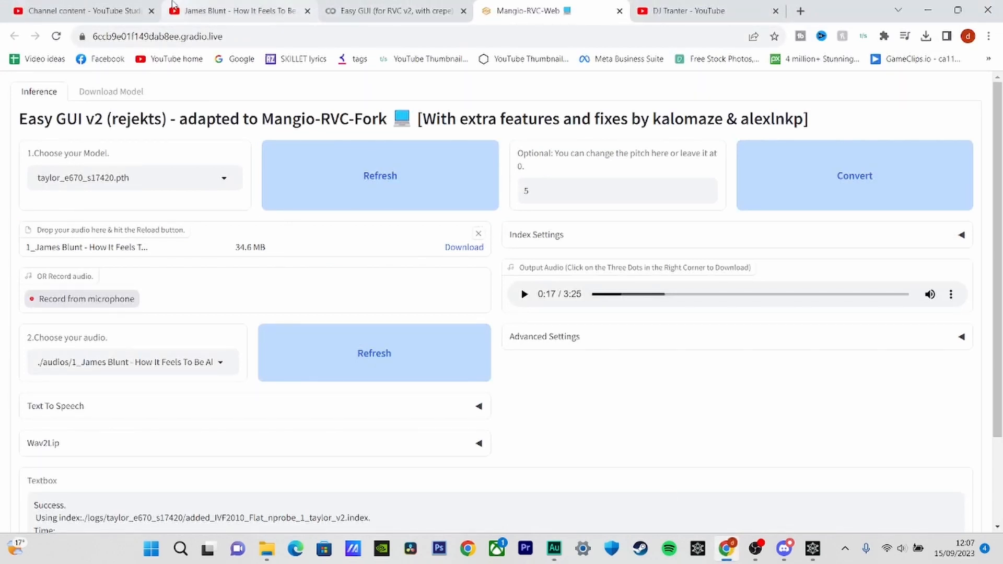
pyautogui.click(674, 8)
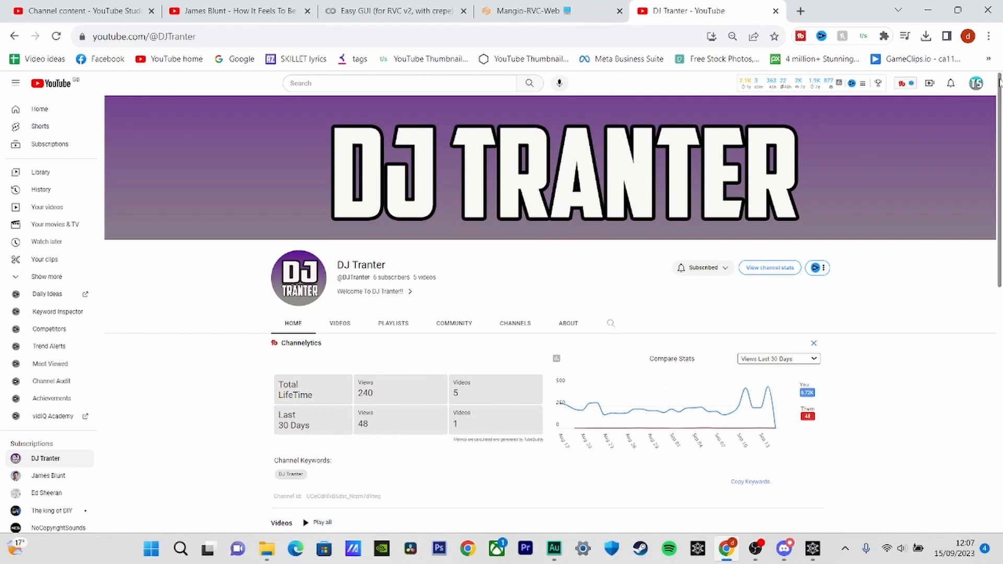
pyautogui.moveTo(999, 82); pyautogui.dragTo(991, 207)
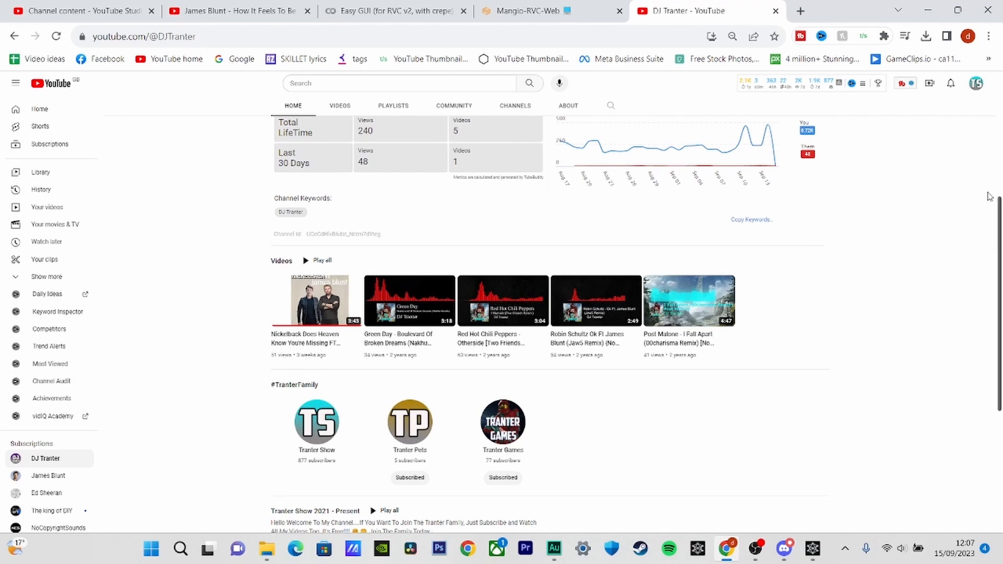
pyautogui.scroll(5, 996, 200)
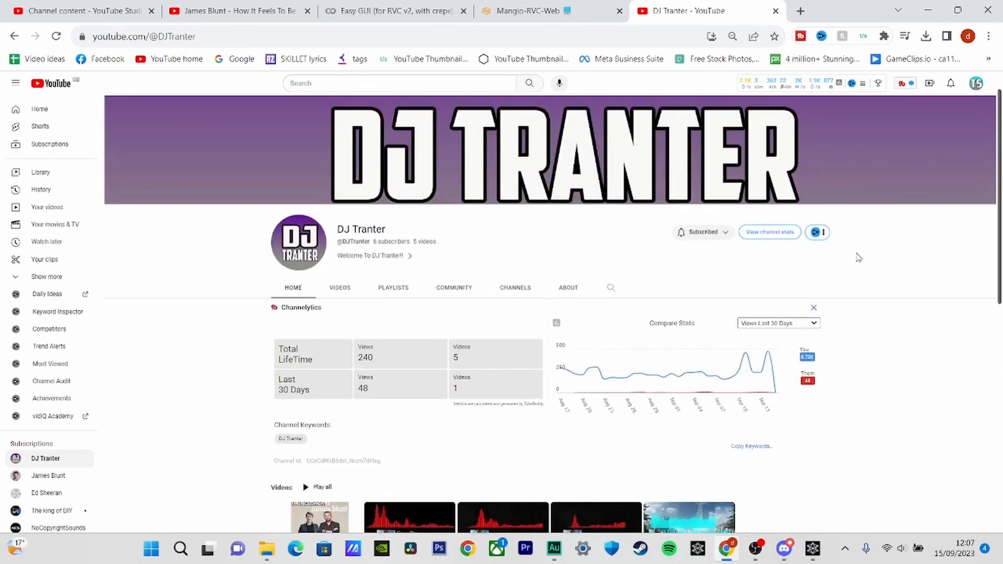
pyautogui.click(813, 550)
pyautogui.click(813, 551)
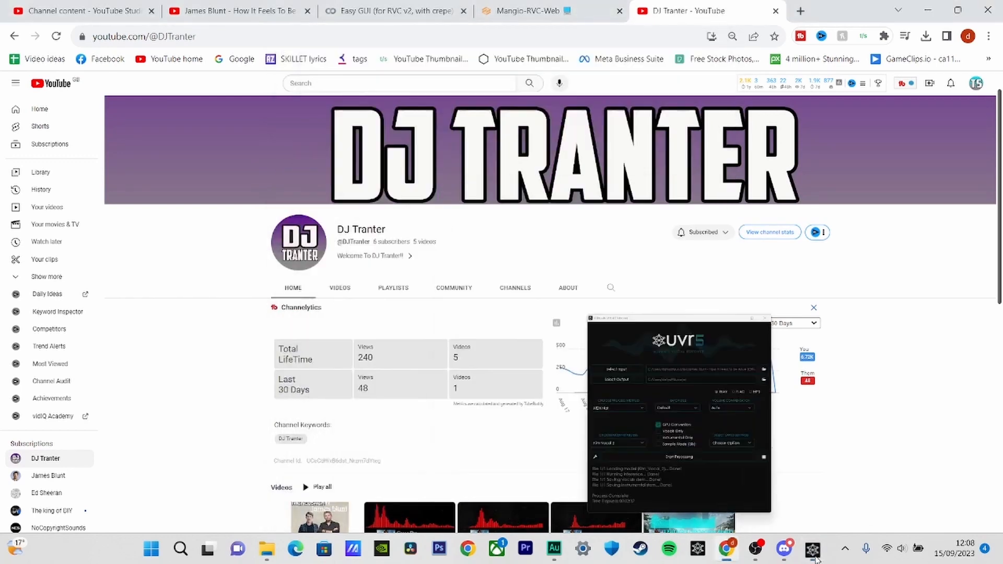
pyautogui.click(755, 549)
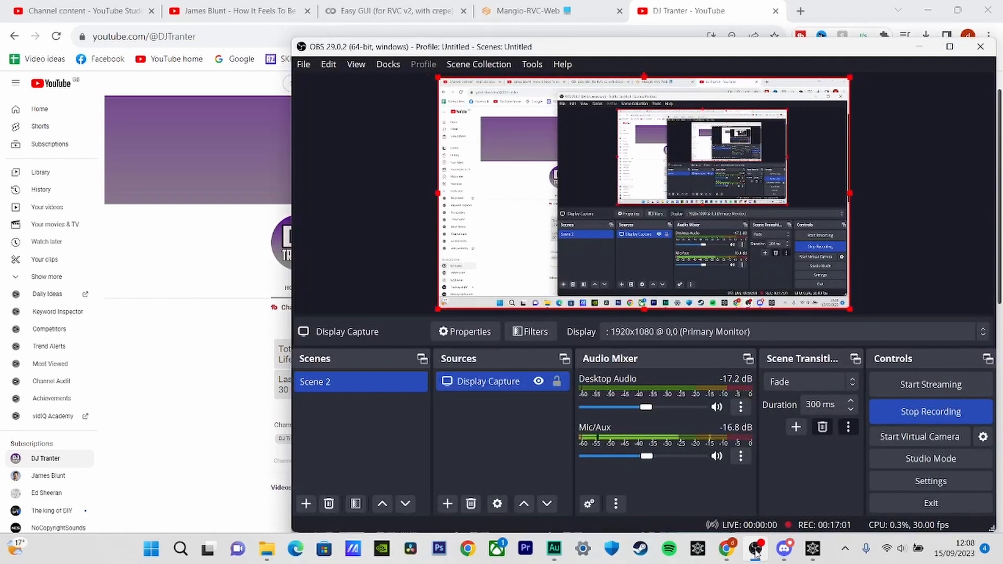